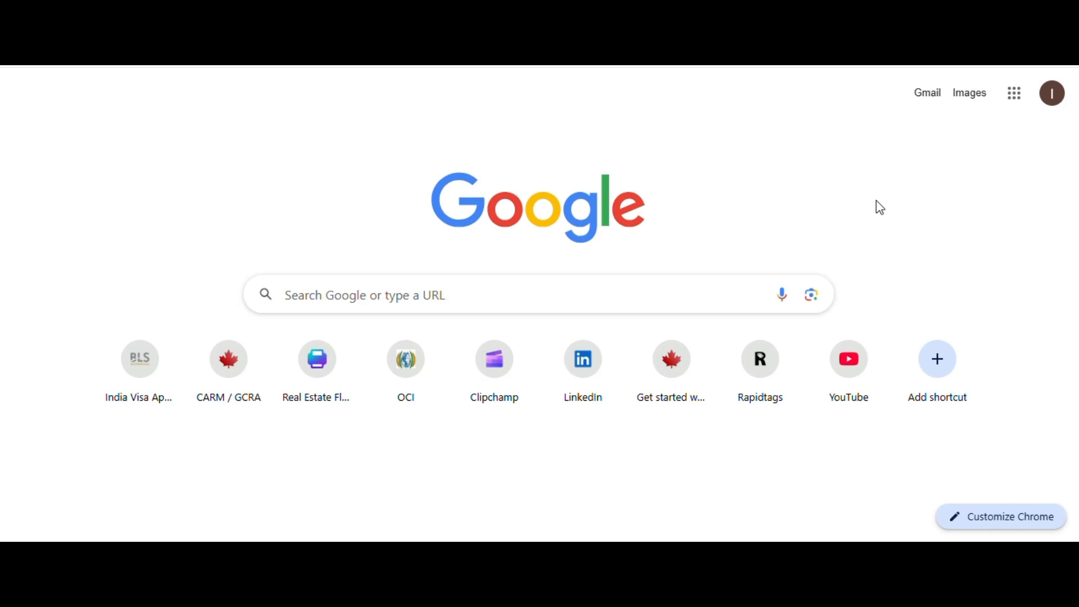
Search Google for 'oci online application' and open the official ociservices.gov.in result
click(471, 298)
text(oci online application)
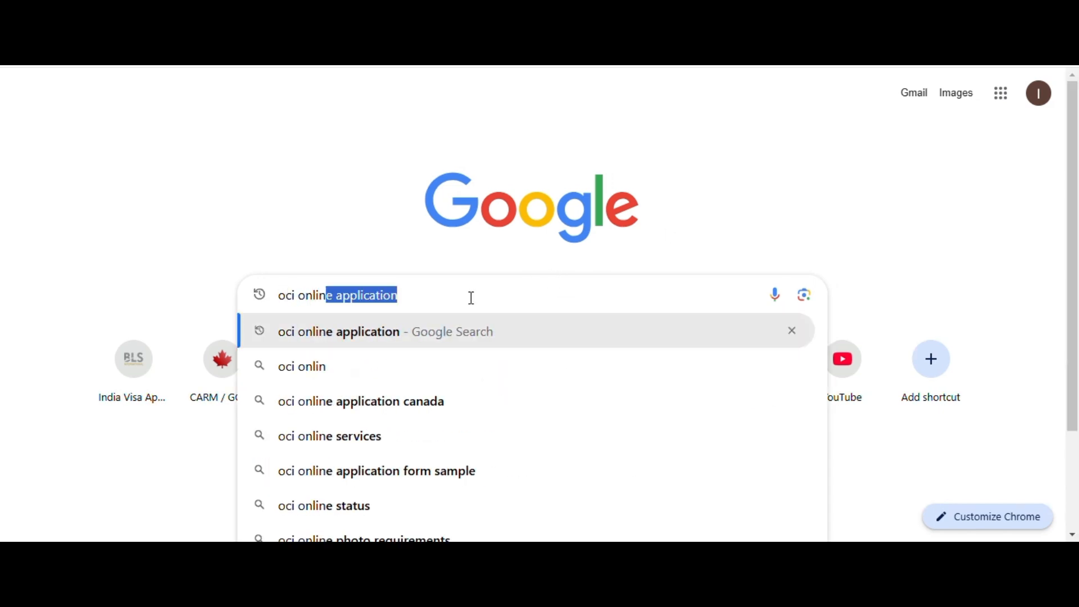
key(Right)
key(Return)
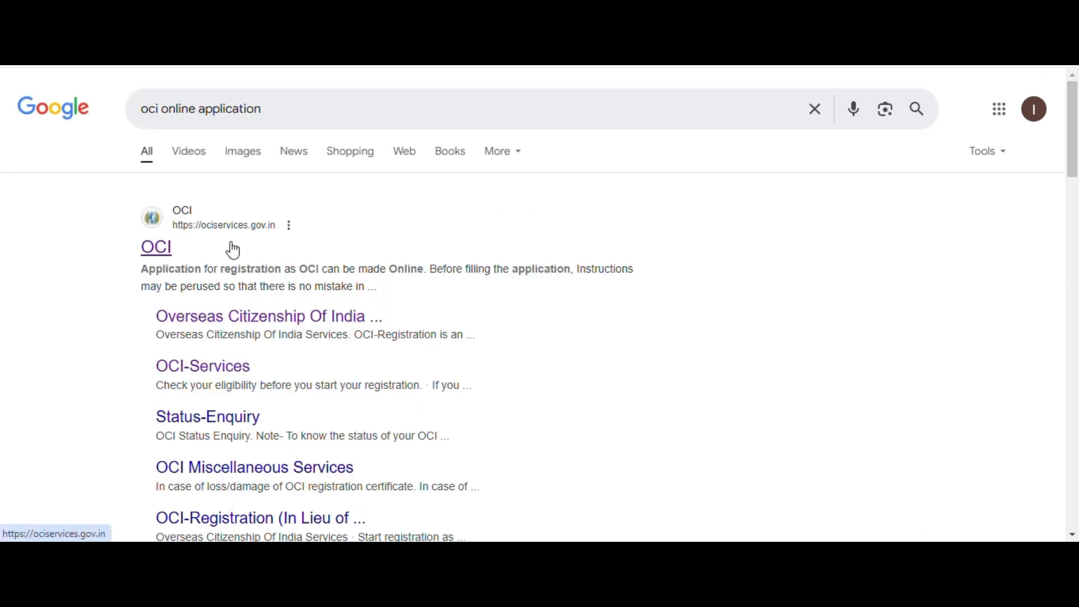
click(155, 253)
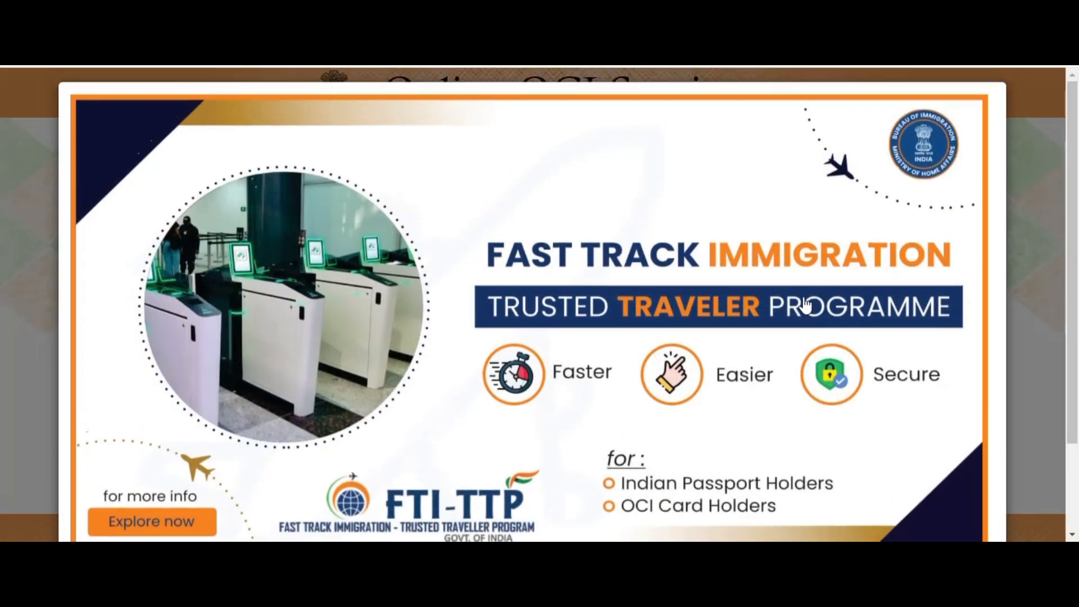
Dismiss the Fast Track Immigration and COVID-19 popups and proceed to a new OCI registration
scroll(942, 260, down, 3)
click(959, 481)
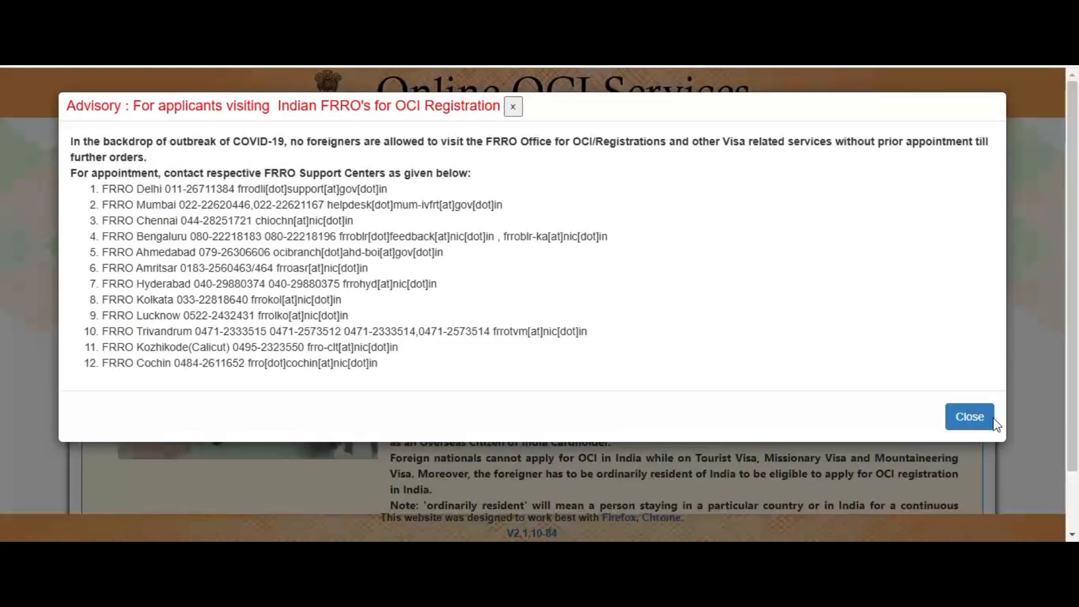
click(967, 418)
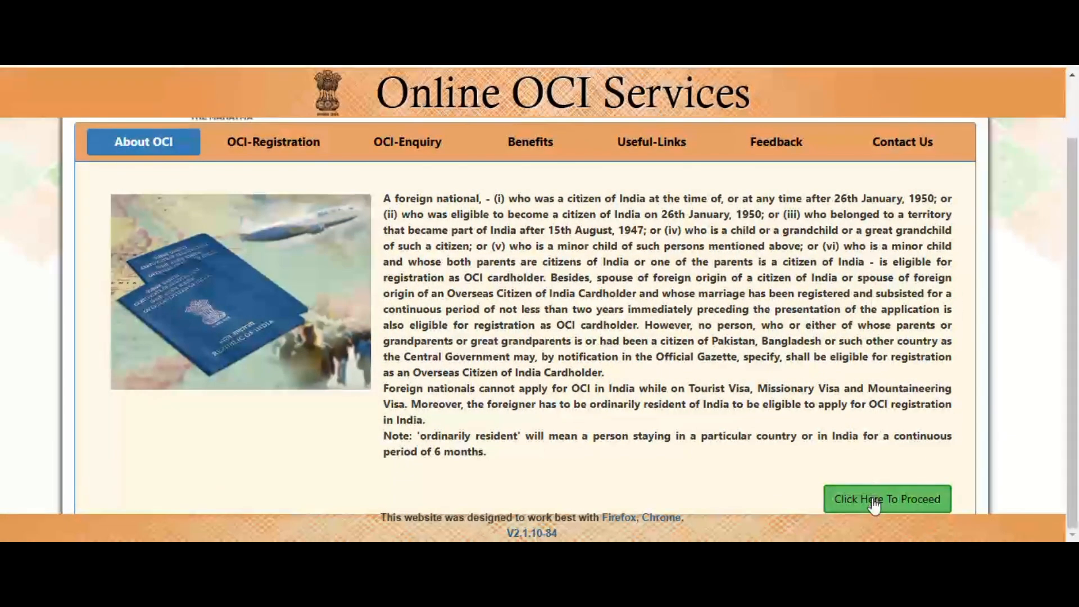
click(878, 500)
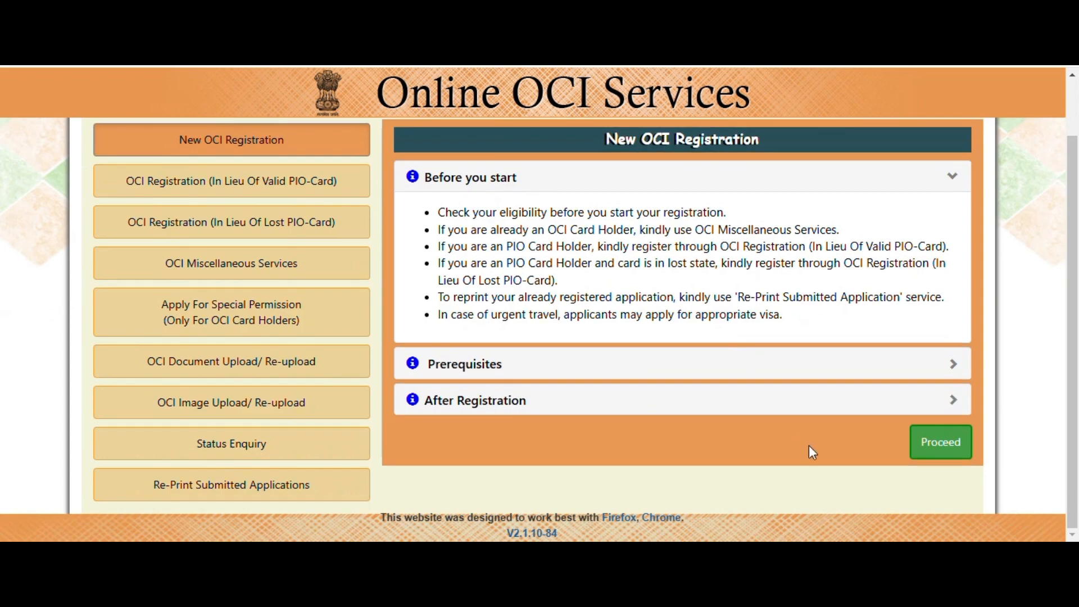
click(937, 440)
Confirm and accept the filling instructions, then pass the captcha check
scroll(815, 314, down, 3)
scroll(824, 324, down, 15)
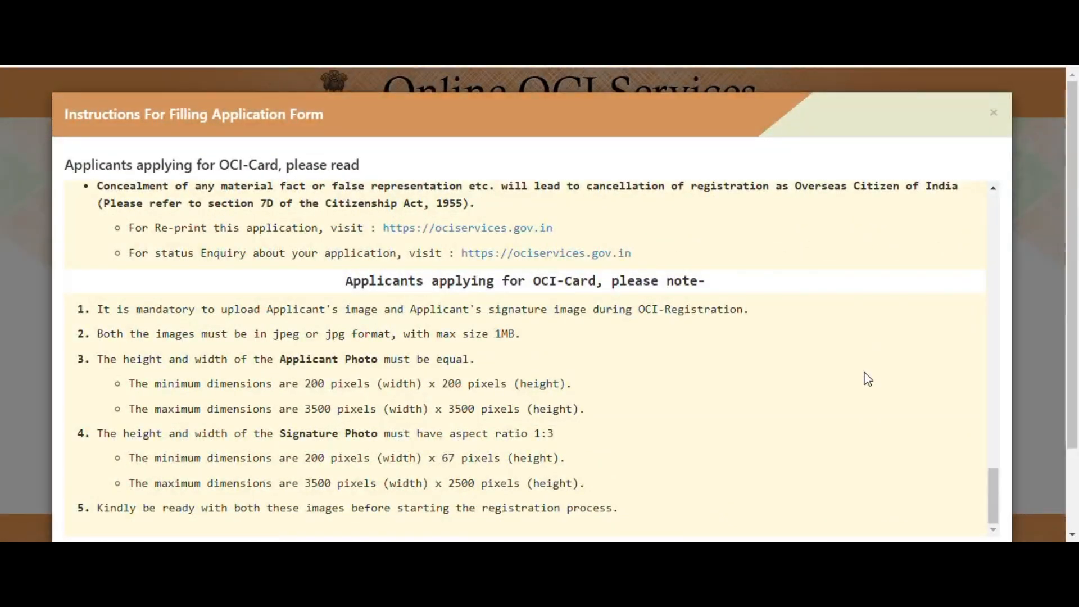
scroll(866, 378, down, 2)
click(75, 474)
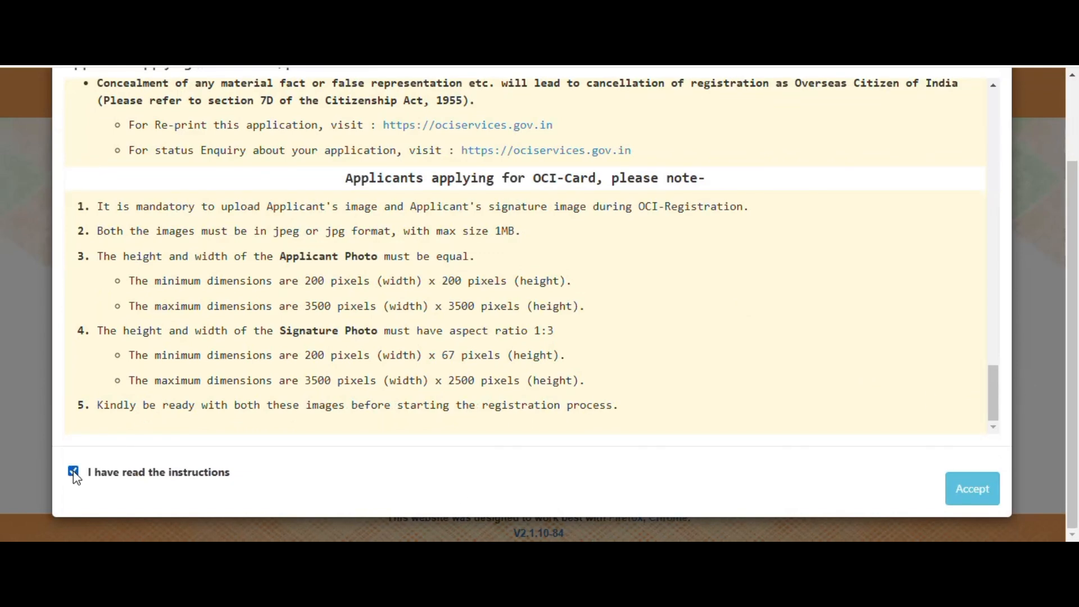
click(970, 490)
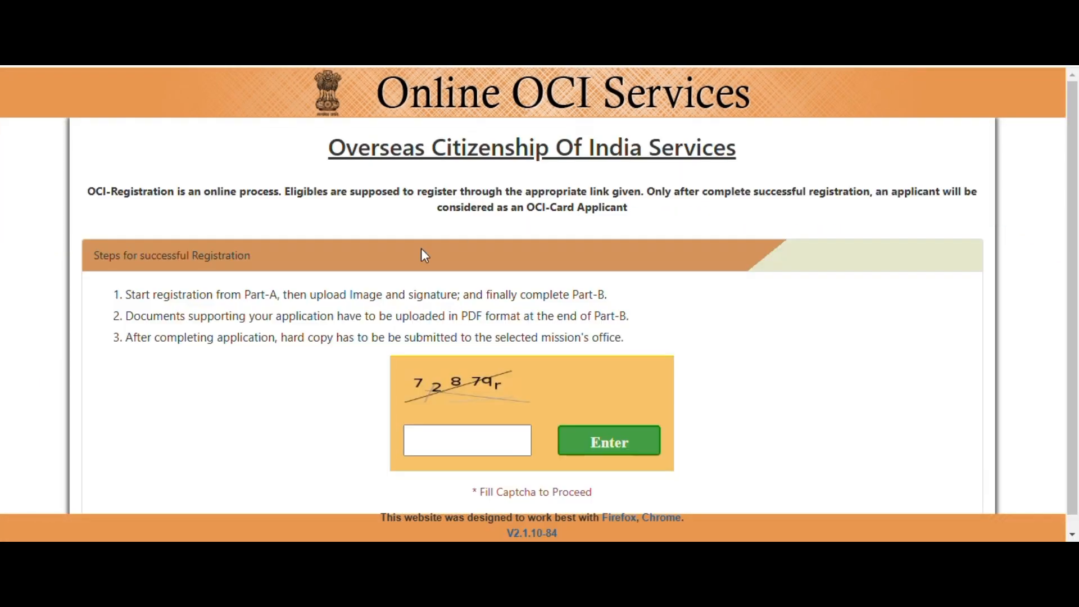
click(427, 447)
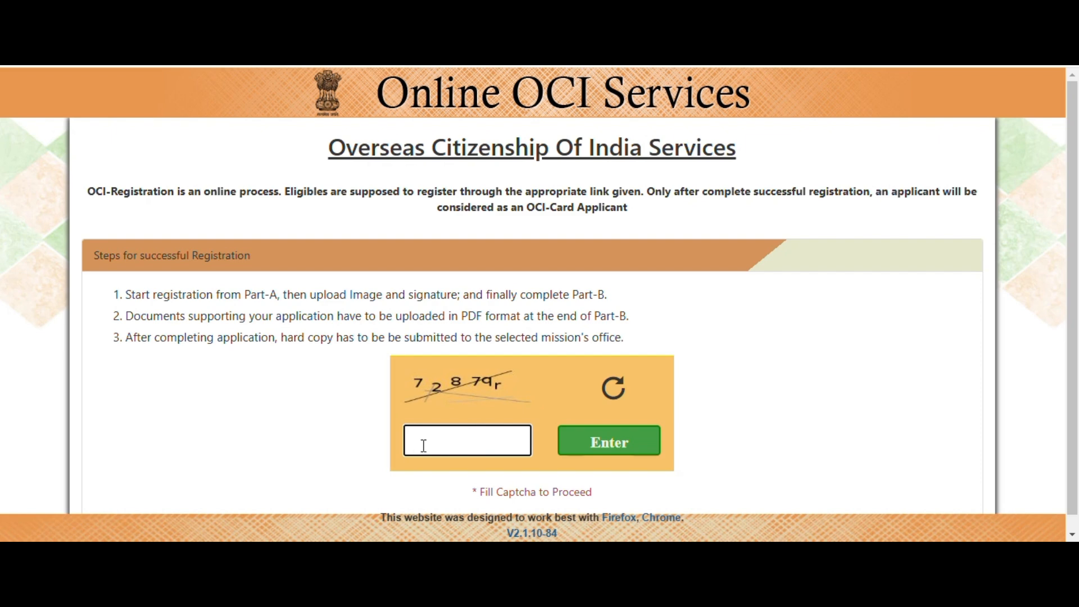
text(7287qr)
click(630, 446)
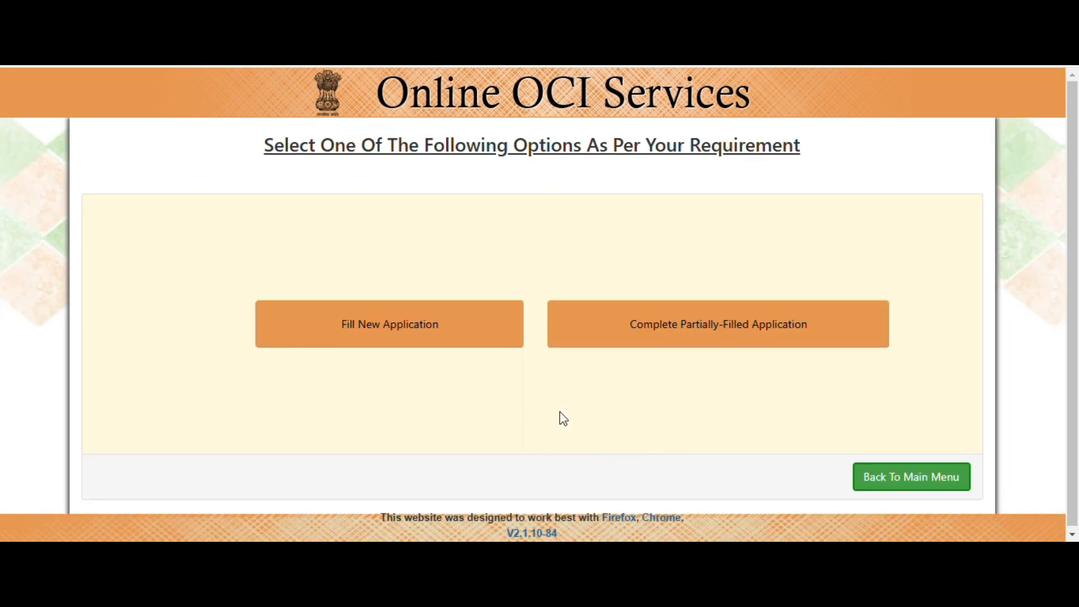
Choose Fill New Application to start a fresh OCI Registration Form
click(384, 344)
click(398, 336)
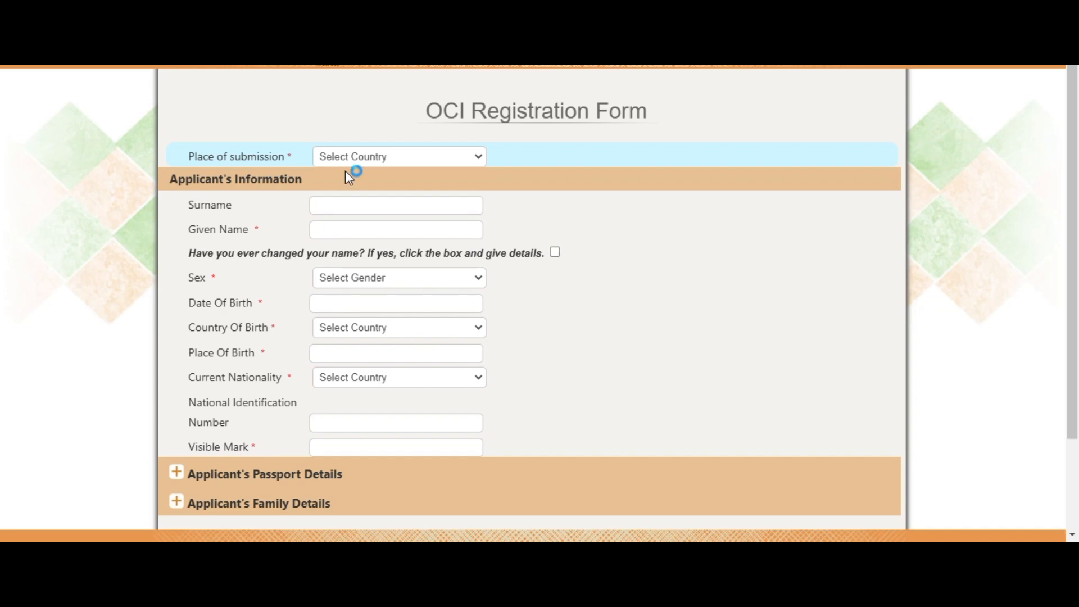
Set place of submission to CANADA and mission to TORONTO
click(399, 164)
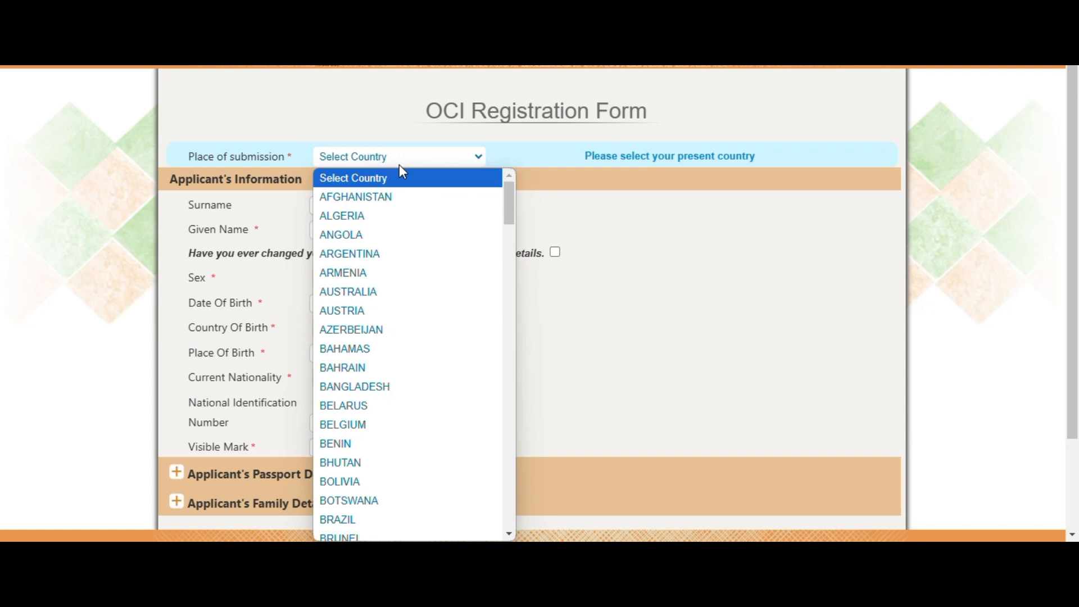
text(can)
key(Return)
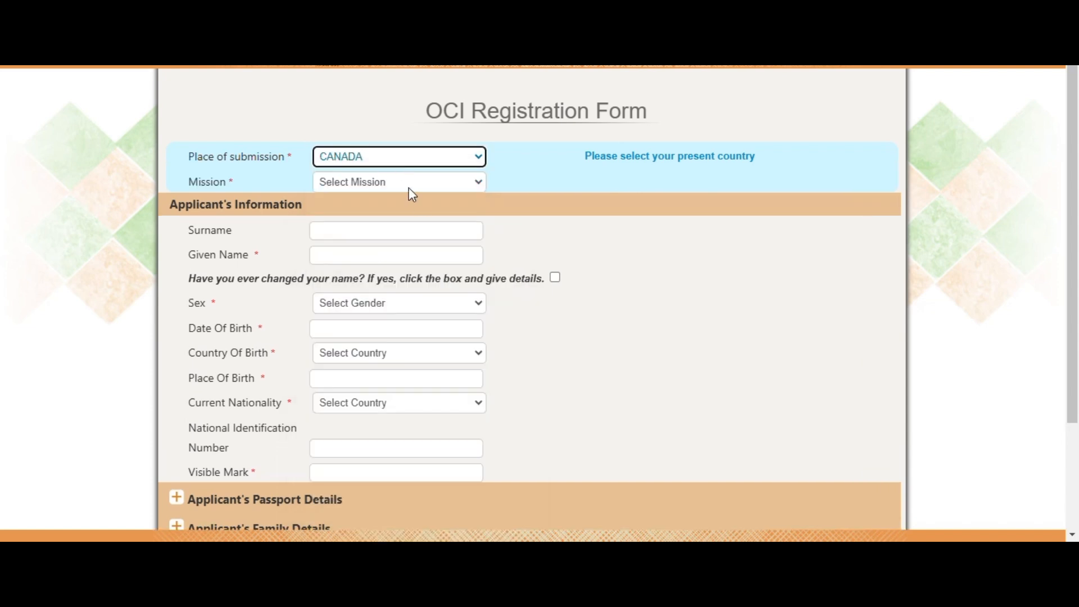
click(409, 187)
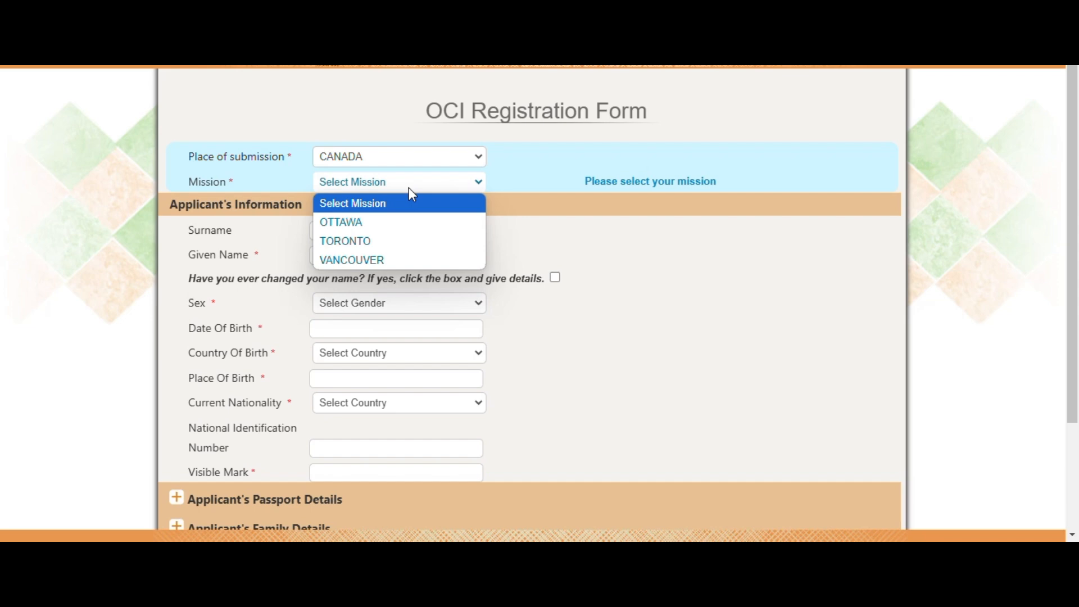
click(399, 241)
Enter the applicant's surname and given name in capital letters
click(377, 230)
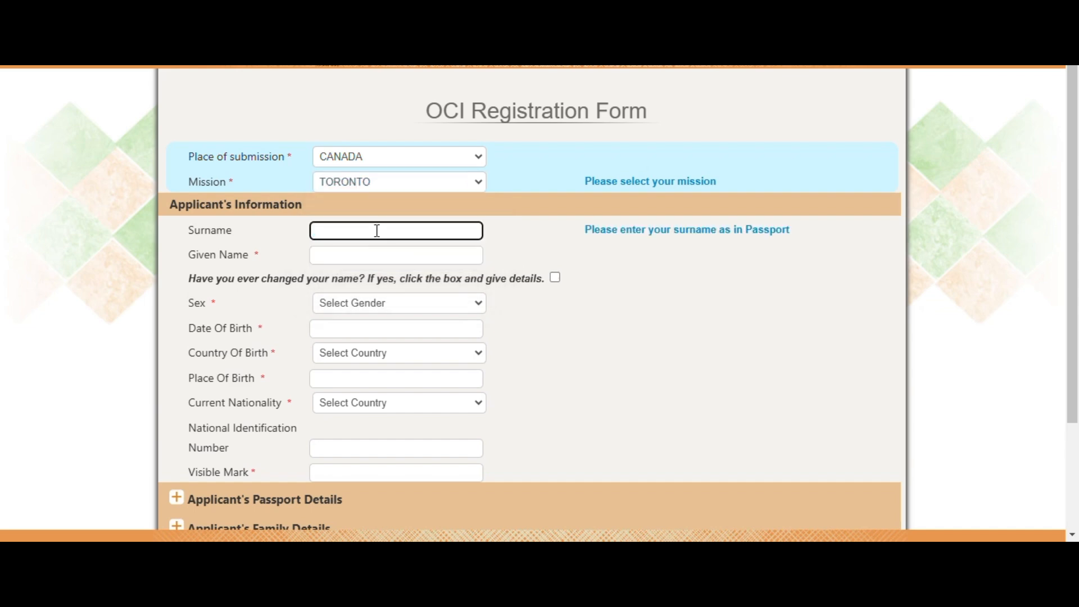
text(mouse)
key(ctrl+a)
text(MOUSE)
click(368, 248)
text(SCOOBY)
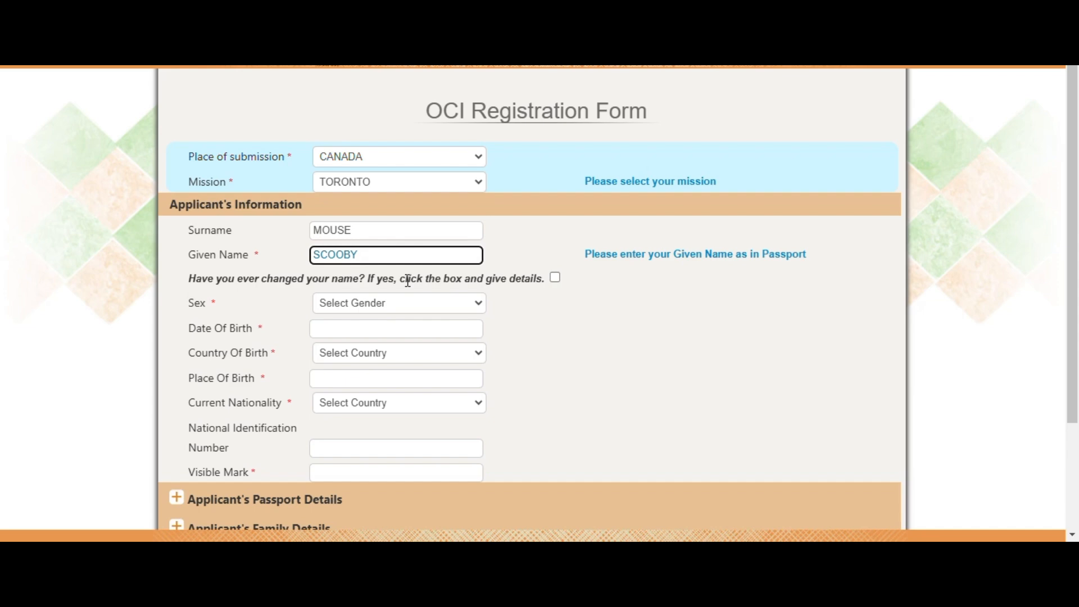
Set sex to MALE and date of birth to 01/JAN/1995
click(405, 308)
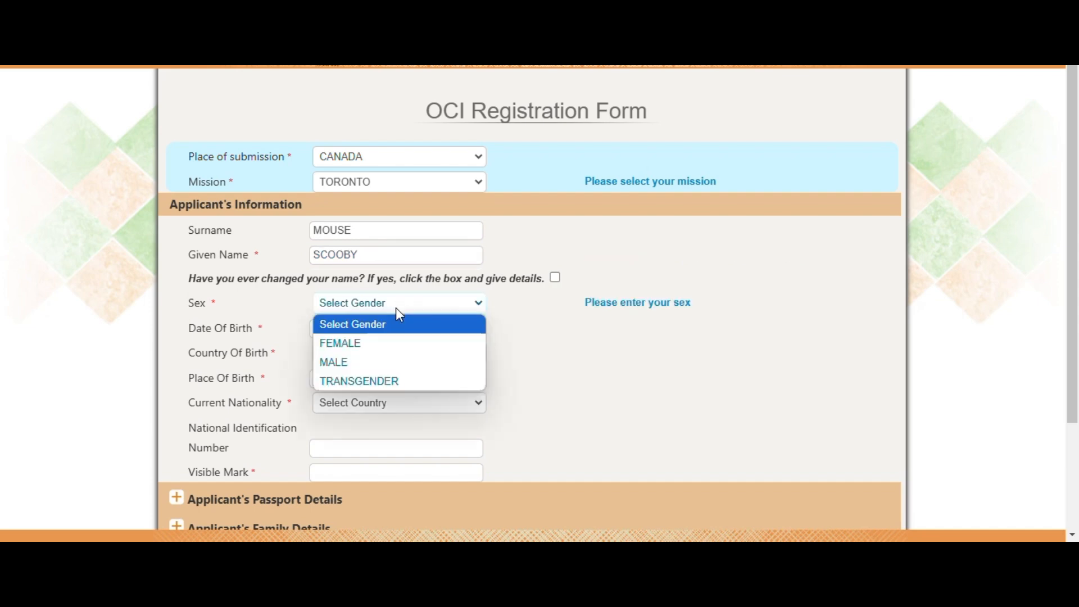
click(373, 364)
click(337, 327)
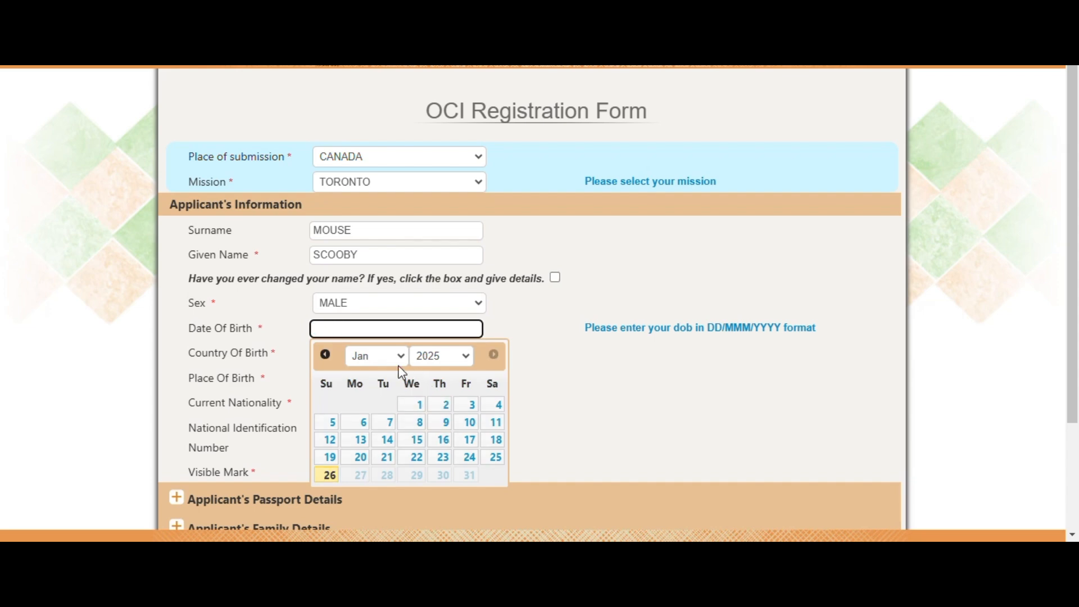
click(440, 360)
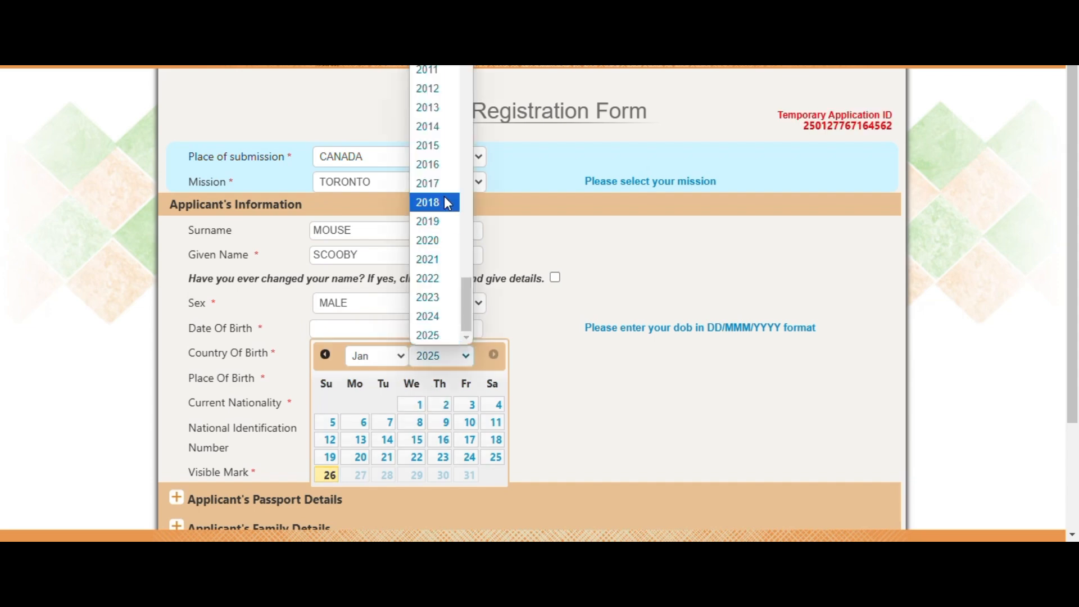
scroll(444, 198, up, 10)
scroll(427, 250, down, 3)
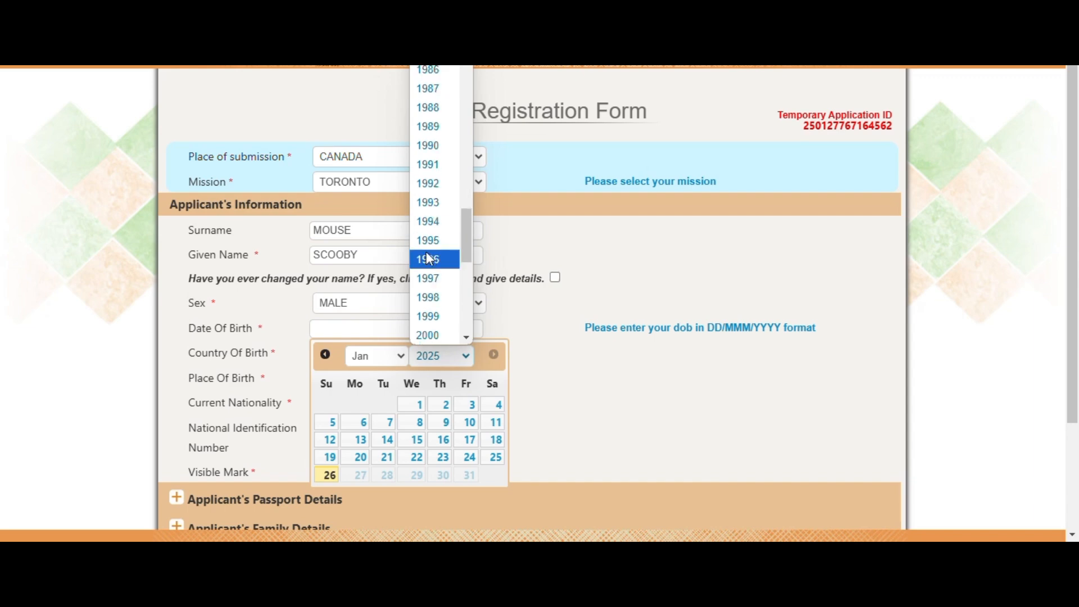
click(426, 252)
click(329, 406)
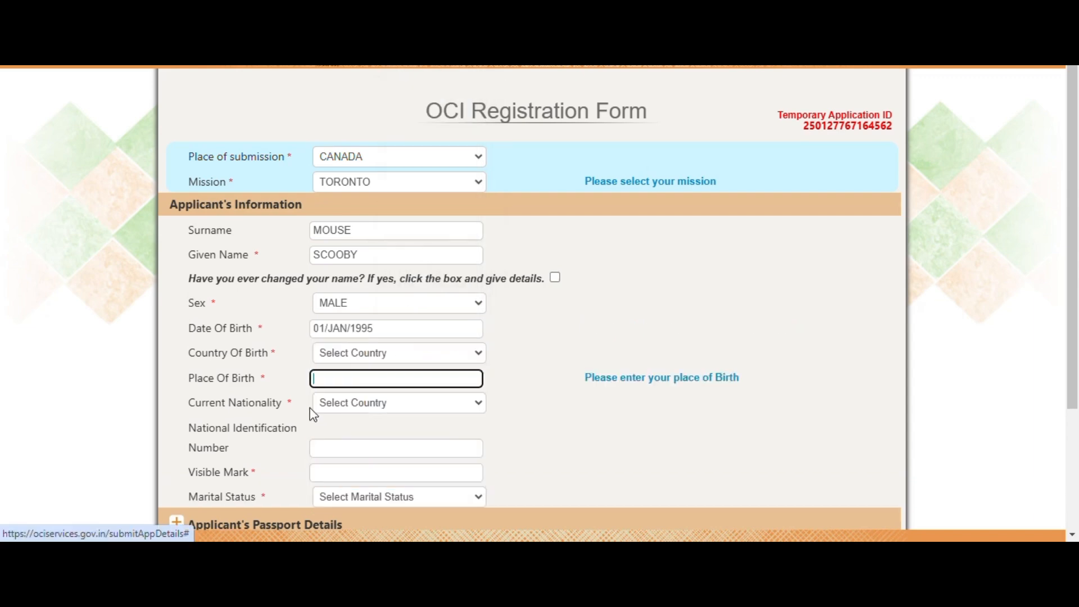
Set birthplace to LUCKNOW, UTTAR PRADESH, INDIA
click(368, 353)
text(india)
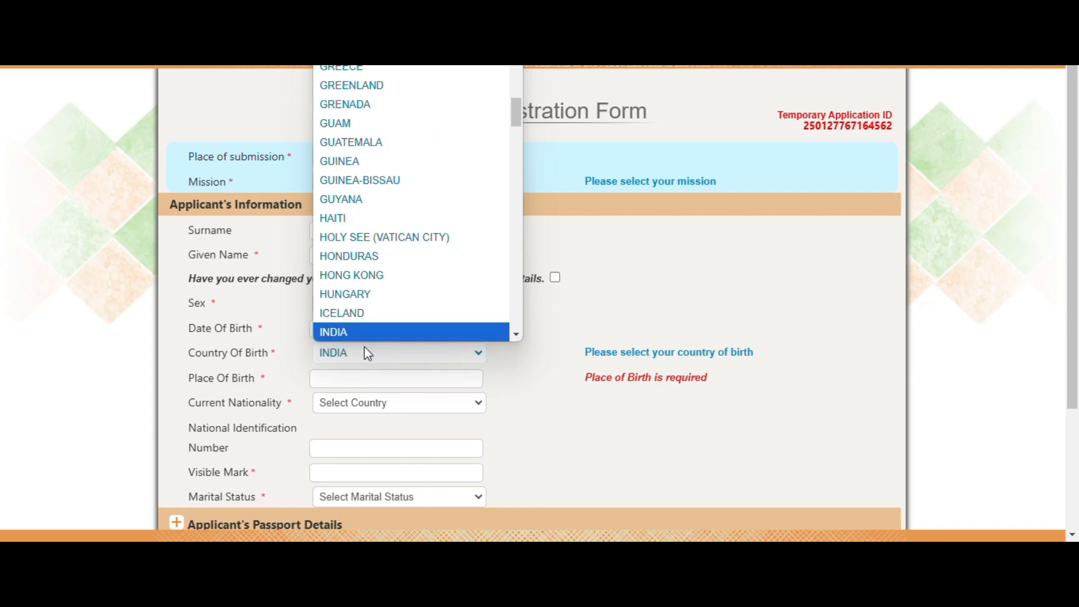
key(Return)
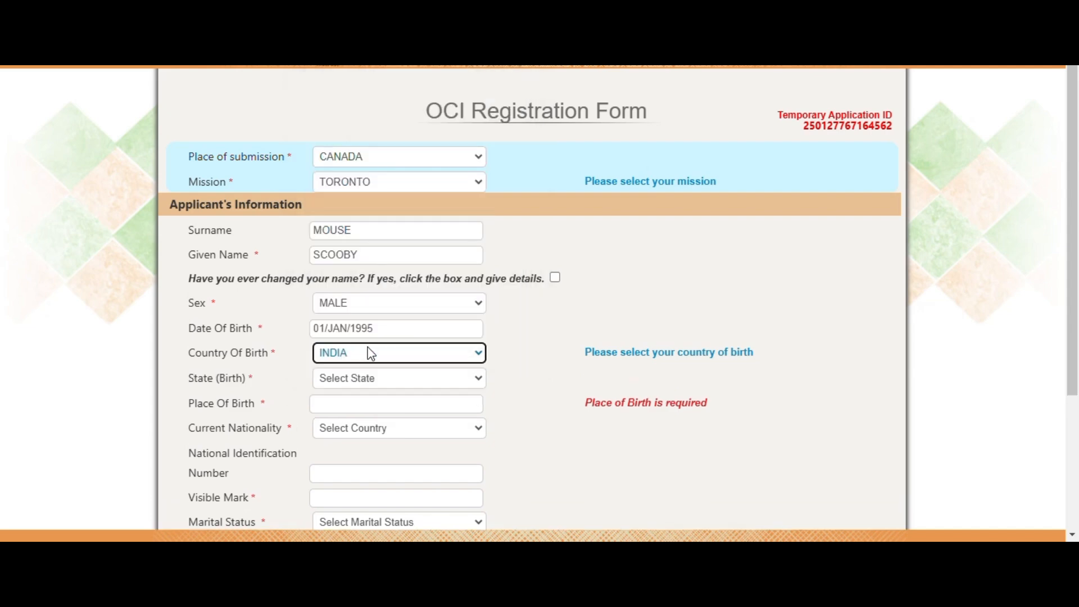
scroll(371, 353, down, 3)
click(384, 221)
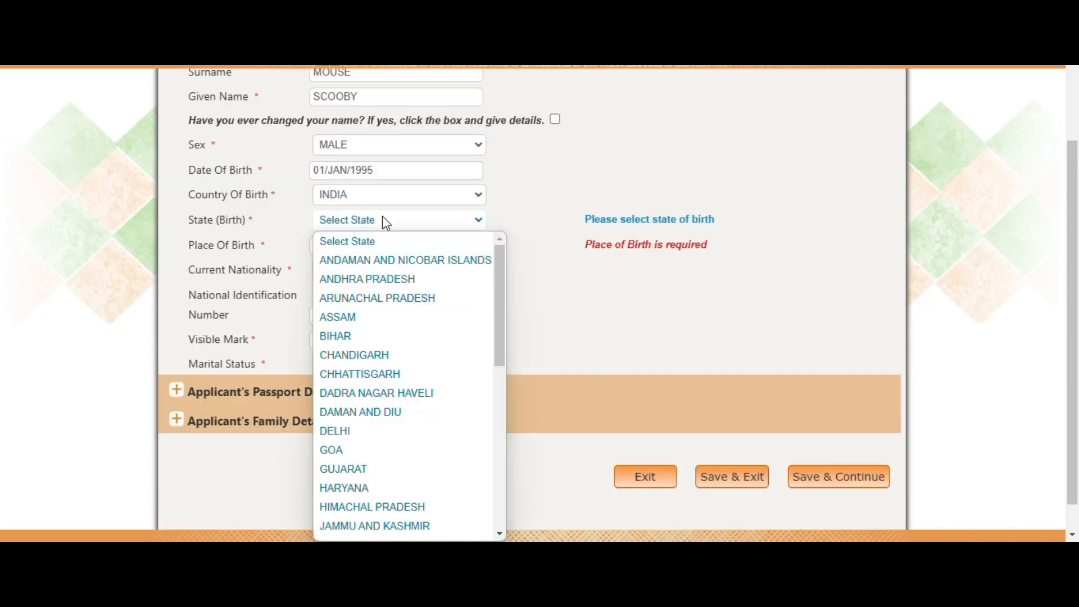
text(u)
key(Tab)
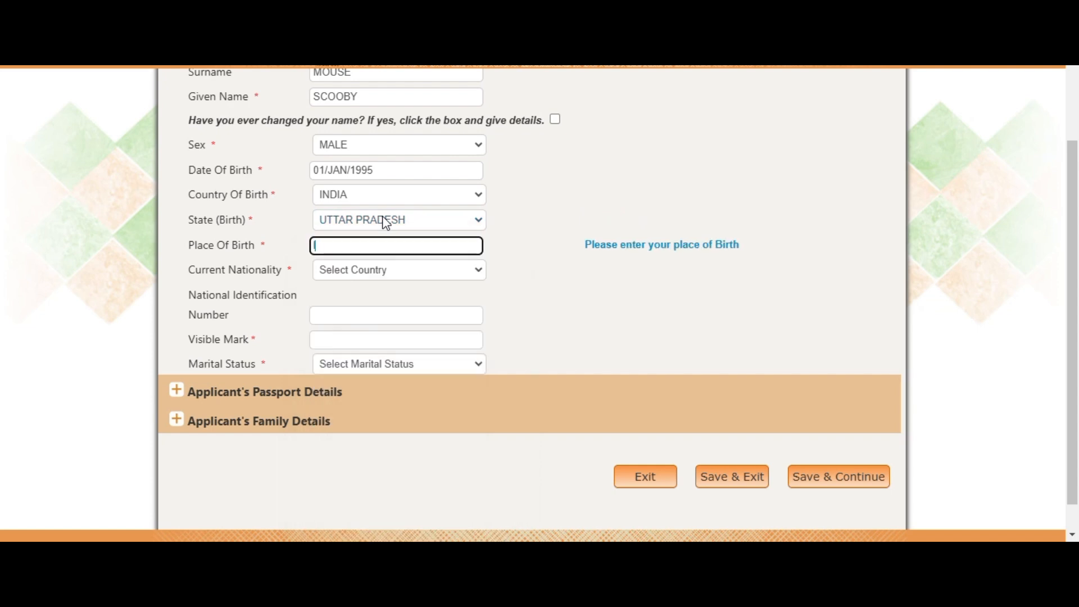
text(LUCKNOW)
Set nationality CANADA, visible mark NOT APPLICABLE and marital status MARRIED
click(380, 272)
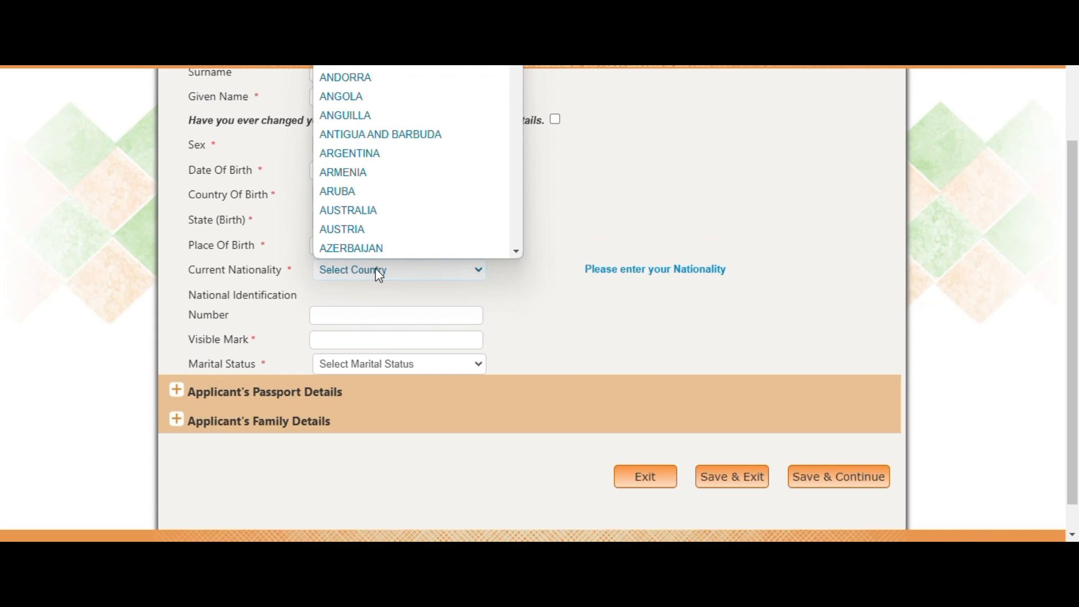
text(canada)
key(Return)
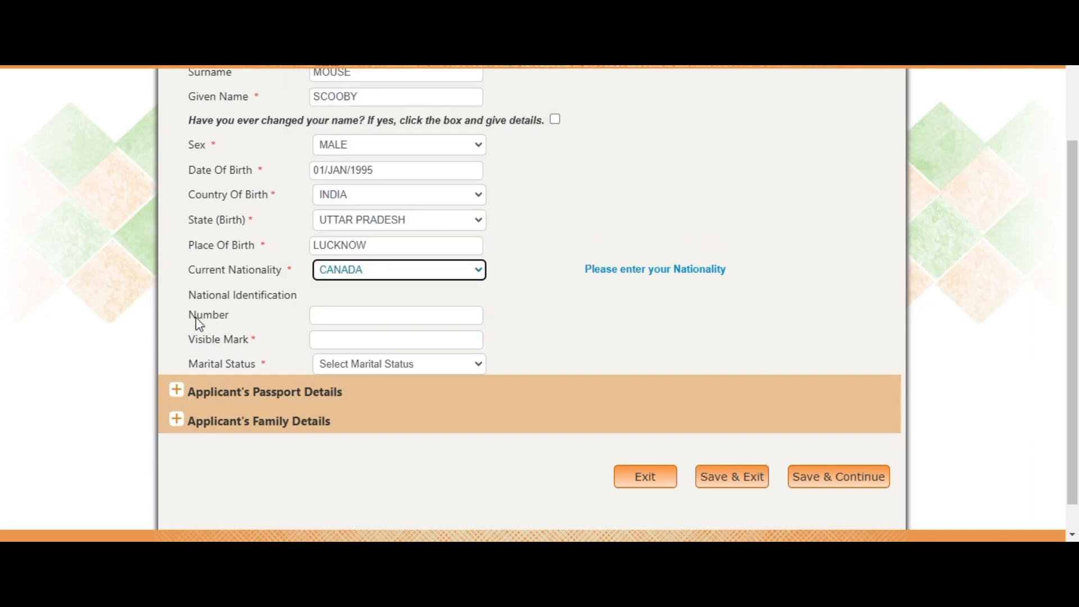
click(355, 342)
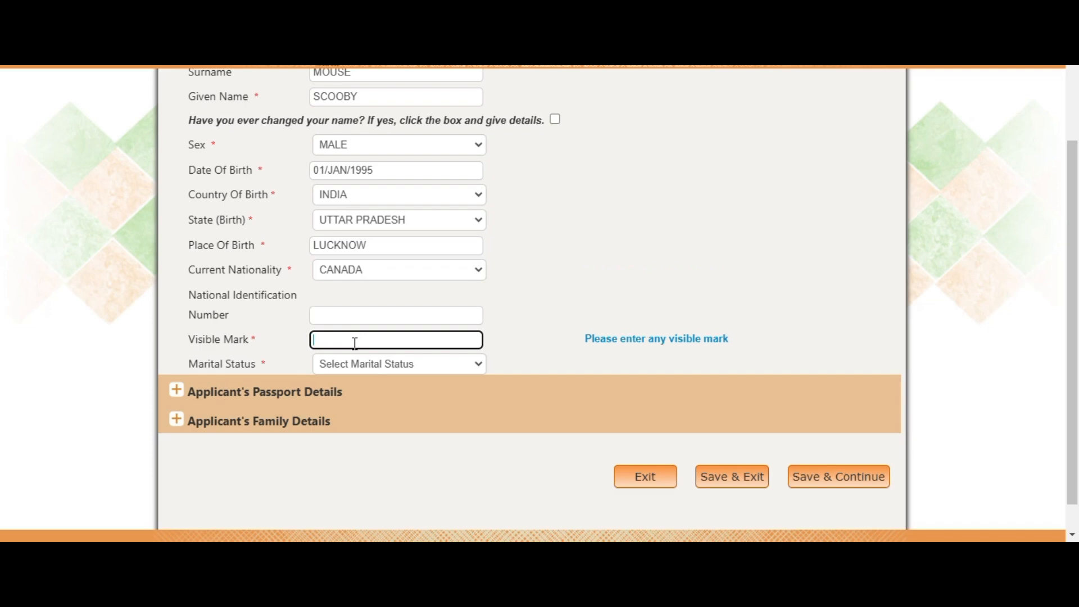
text(NOT APPLICABLE)
click(415, 372)
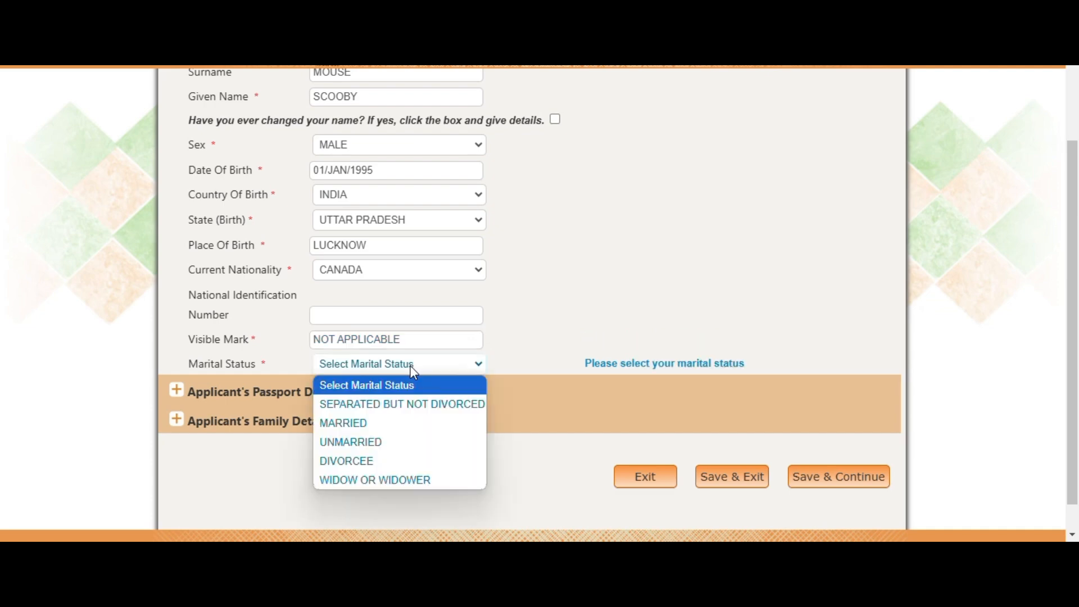
click(359, 424)
click(464, 393)
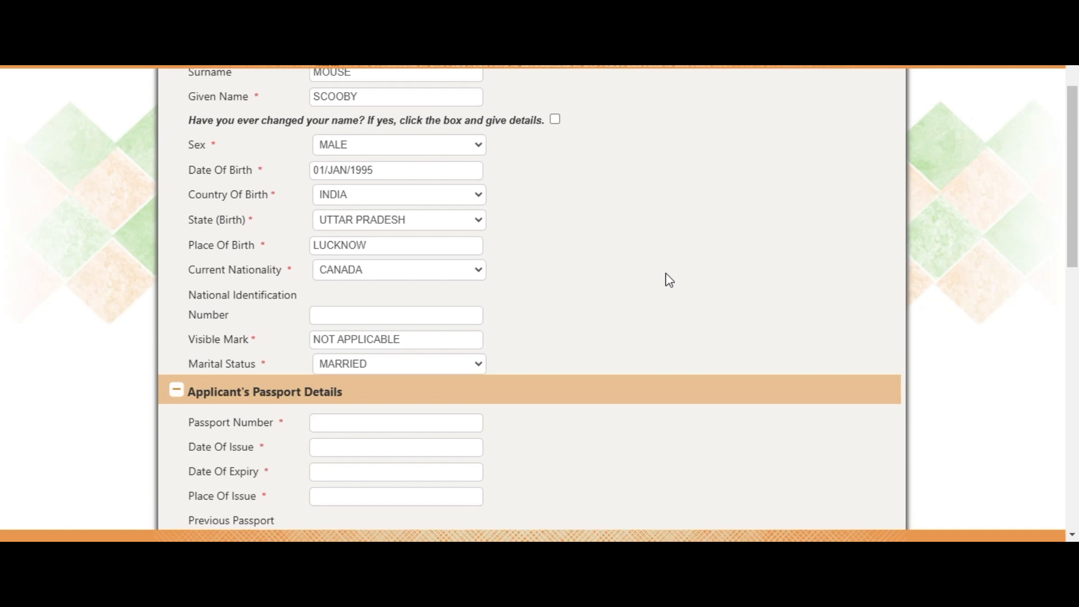
Enter the passport number and set its issue date to 15/NOV/2024
scroll(675, 310, down, 3)
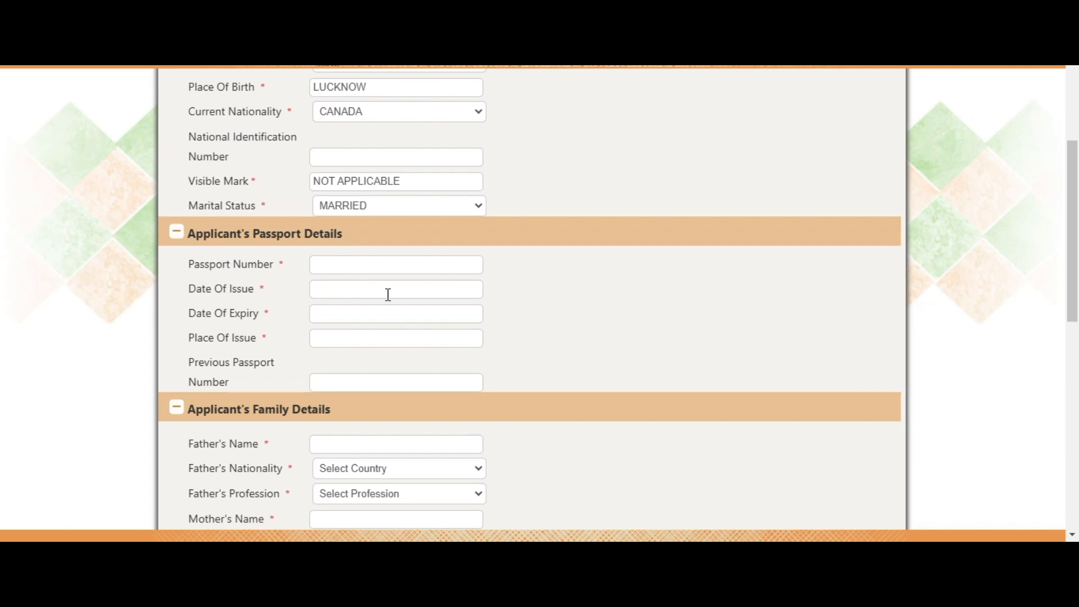
click(395, 273)
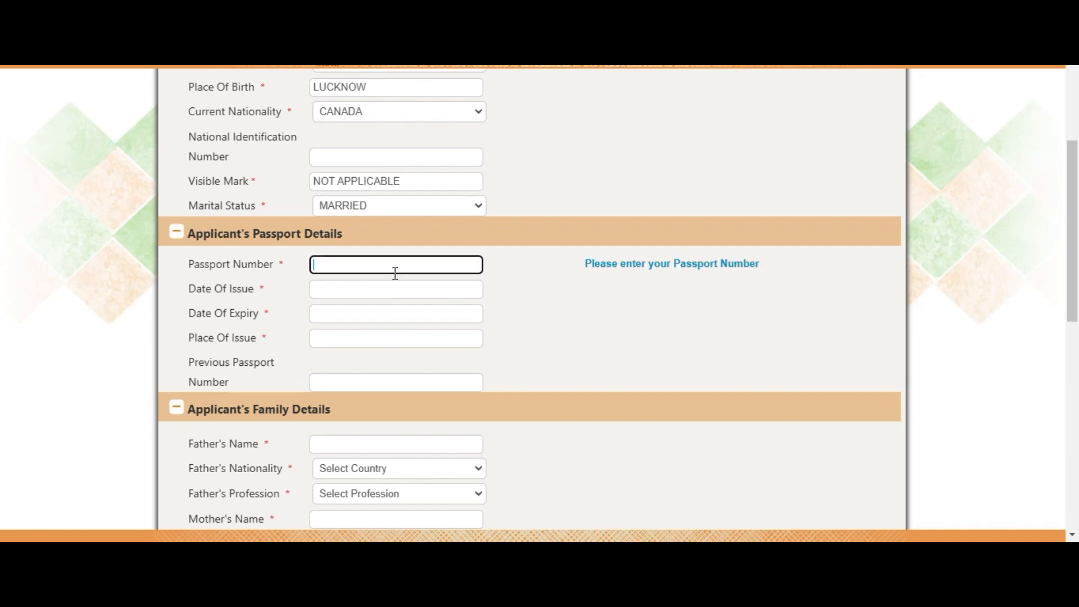
click(381, 290)
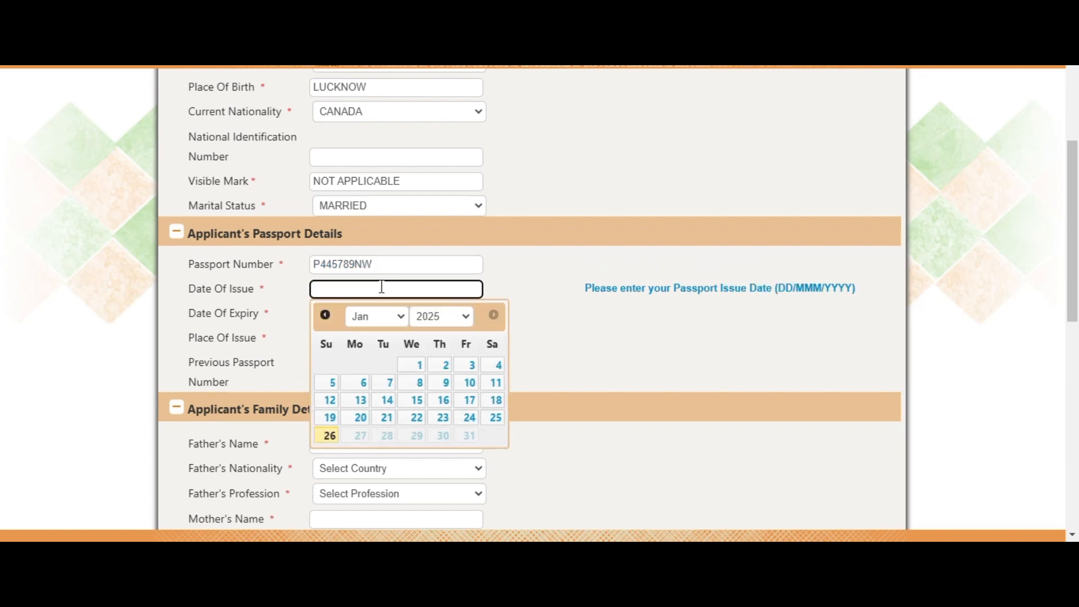
click(327, 315)
click(327, 315)
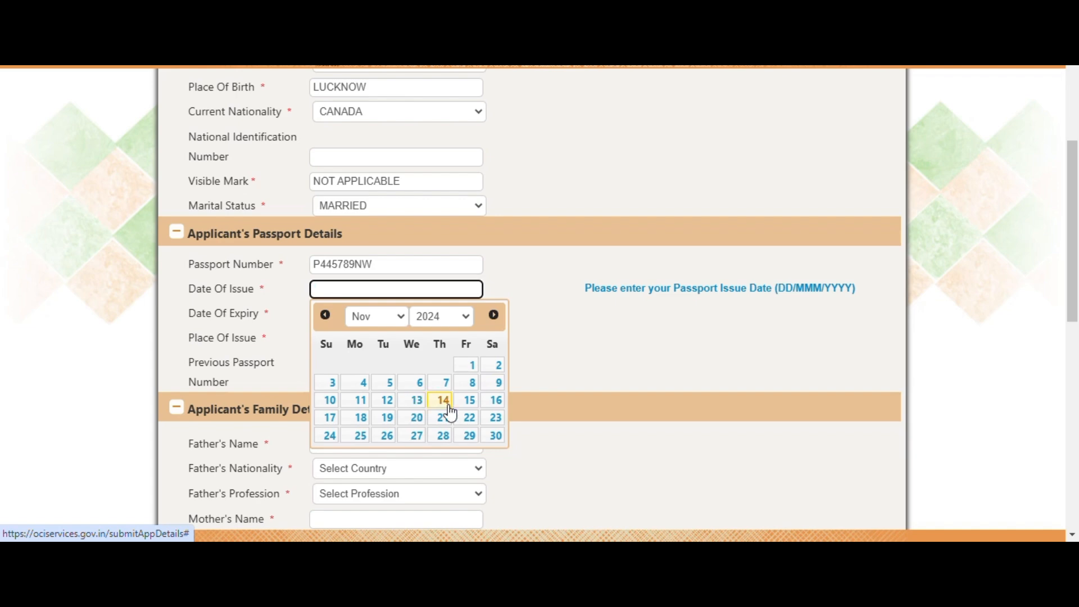
click(470, 400)
Set the passport expiry date to 15/NOV/2034
click(328, 313)
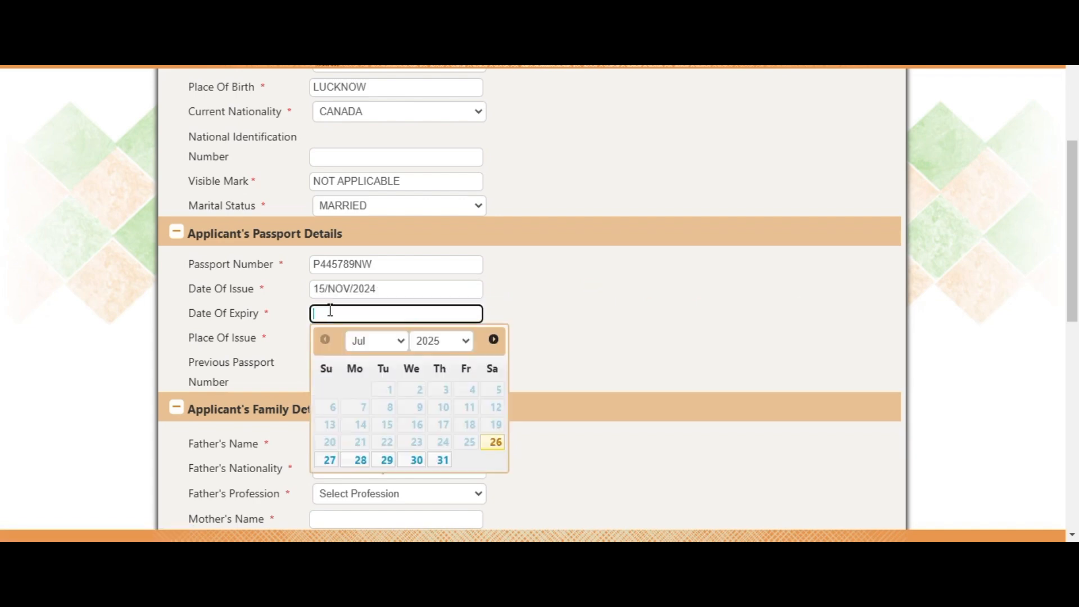
click(447, 341)
click(440, 302)
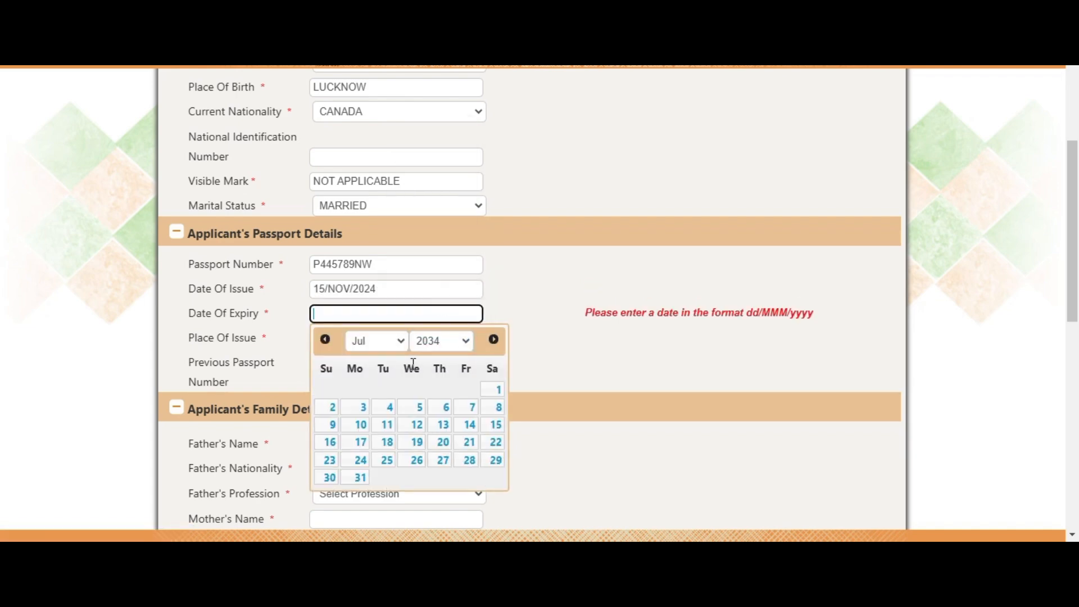
click(366, 346)
click(362, 302)
click(413, 425)
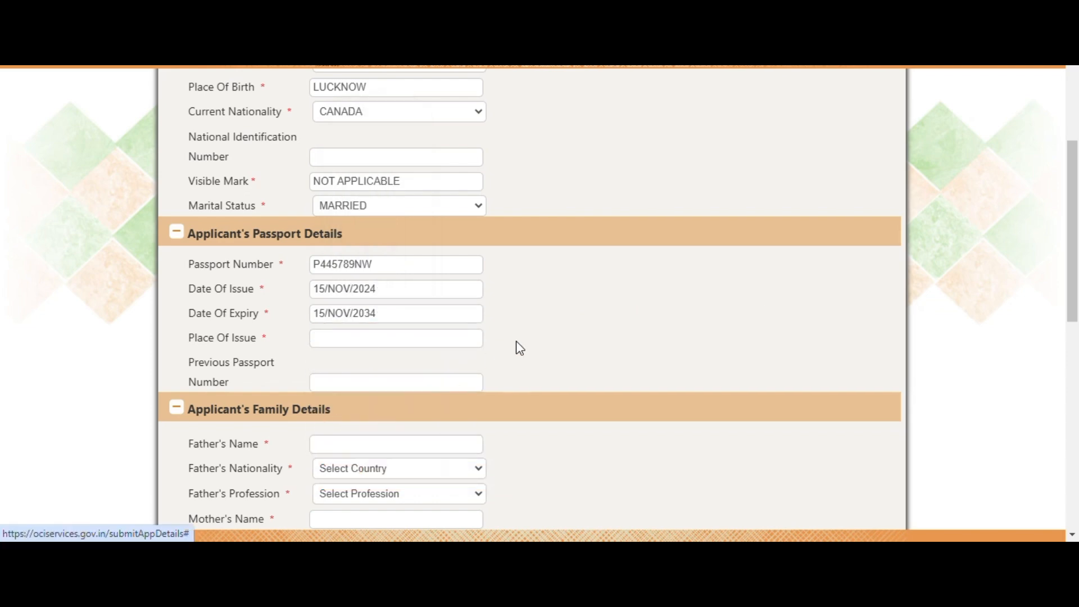
Enter MISSISSAUGA as the passport's place of issue, then select the previous passport number field
click(372, 337)
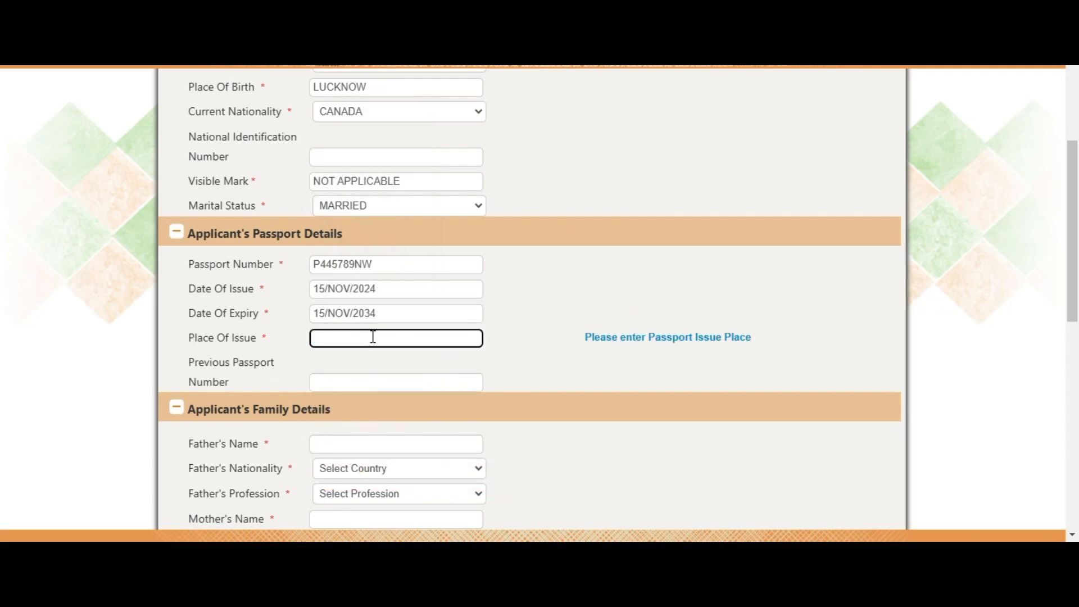
text(MISSISSAUGA)
drag(190, 364, 244, 399)
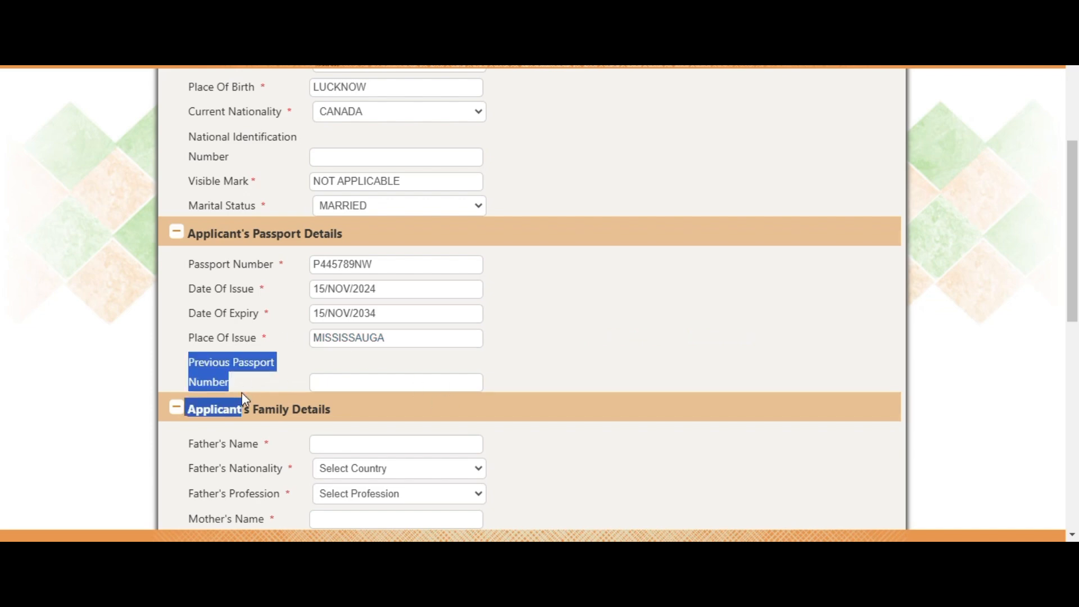
click(339, 385)
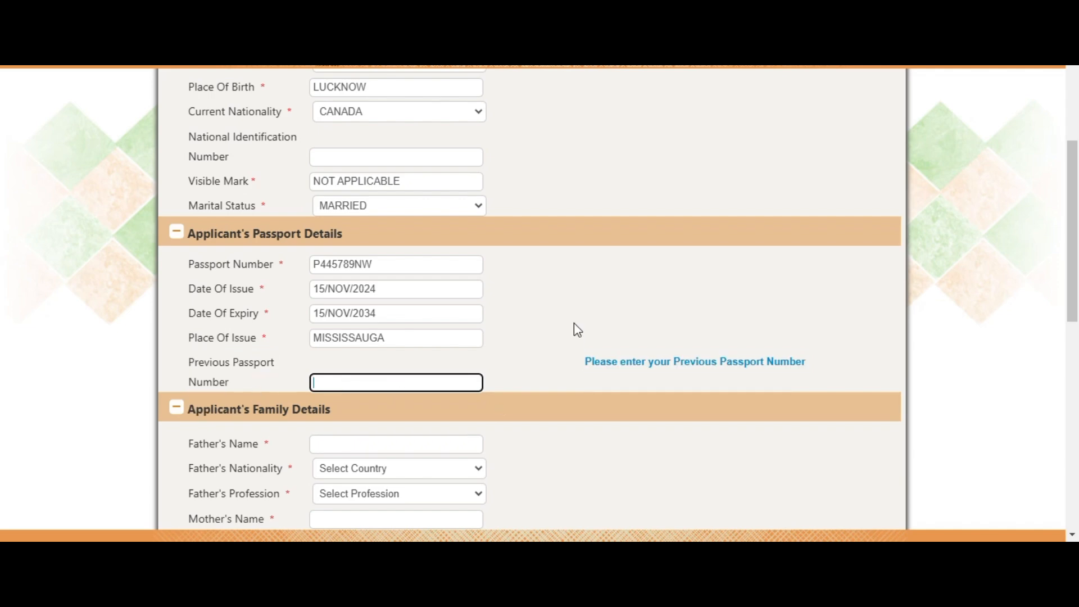
scroll(165, 340, down, 3)
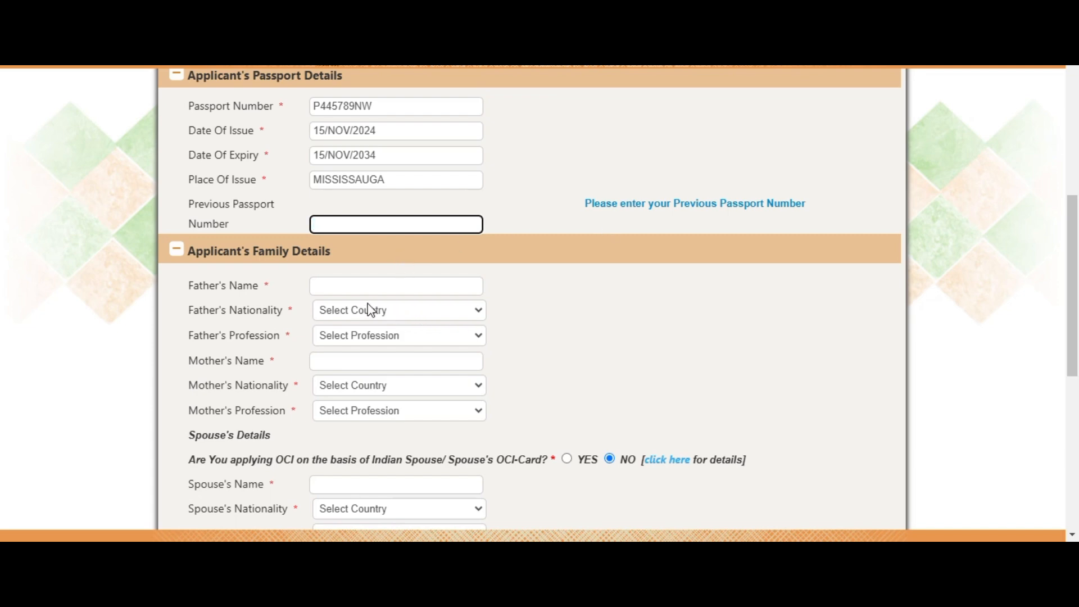
Enter the father's name with nationality INDIA and profession RETIRED
click(354, 287)
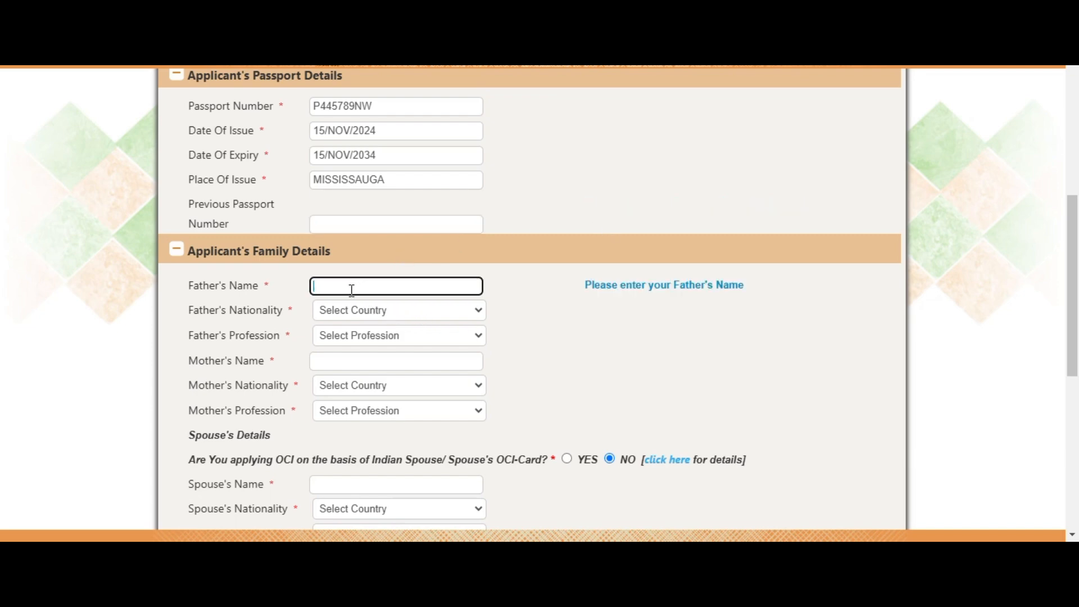
text(MICKEY)
double_click(352, 290)
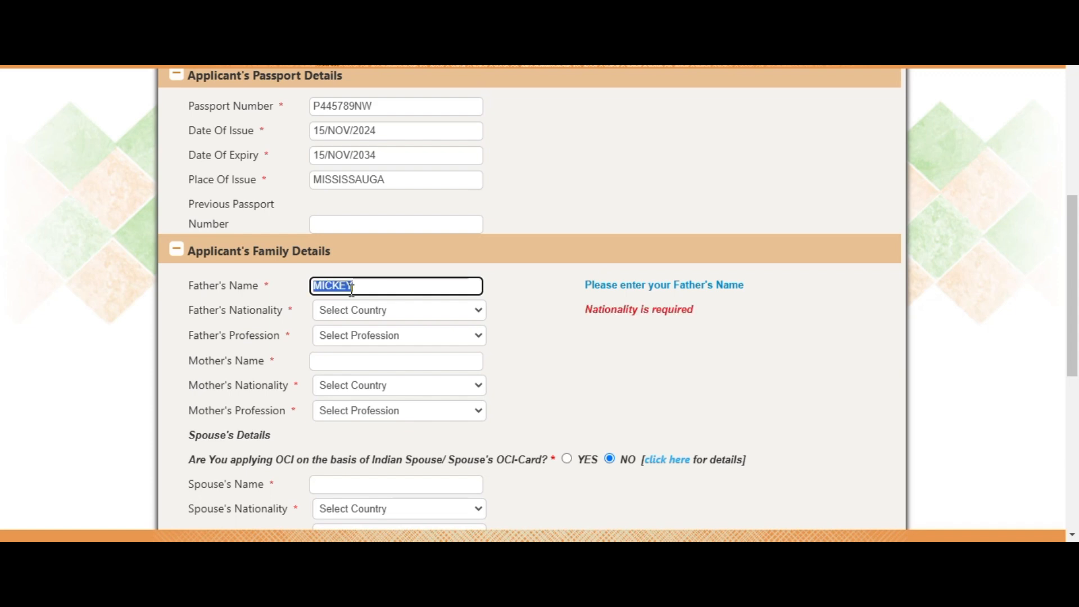
click(352, 290)
text(MOUSE)
key(Tab)
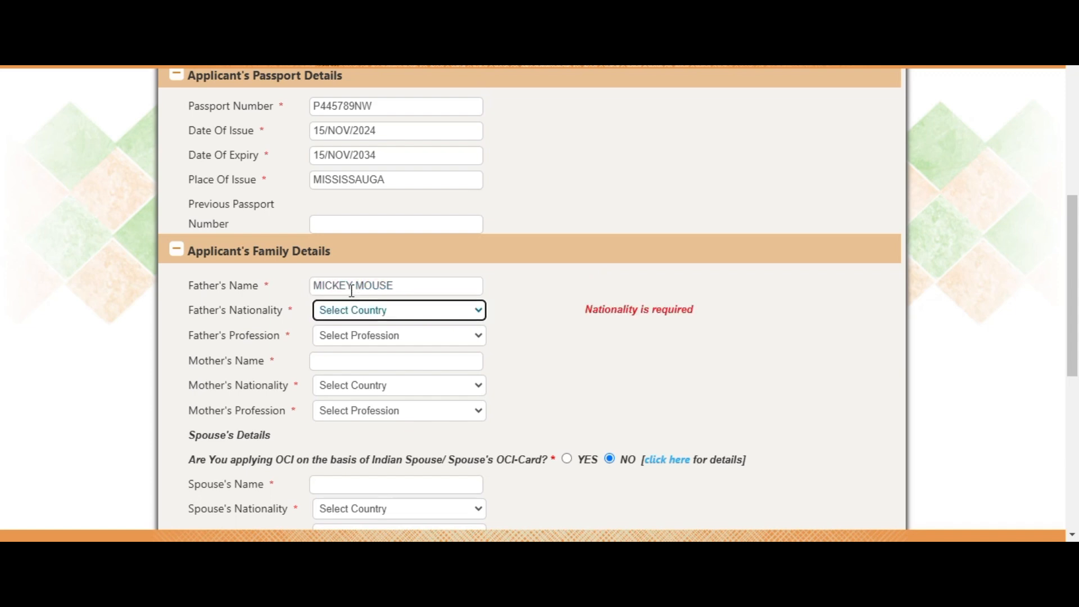
text(ii)
key(Tab)
click(349, 335)
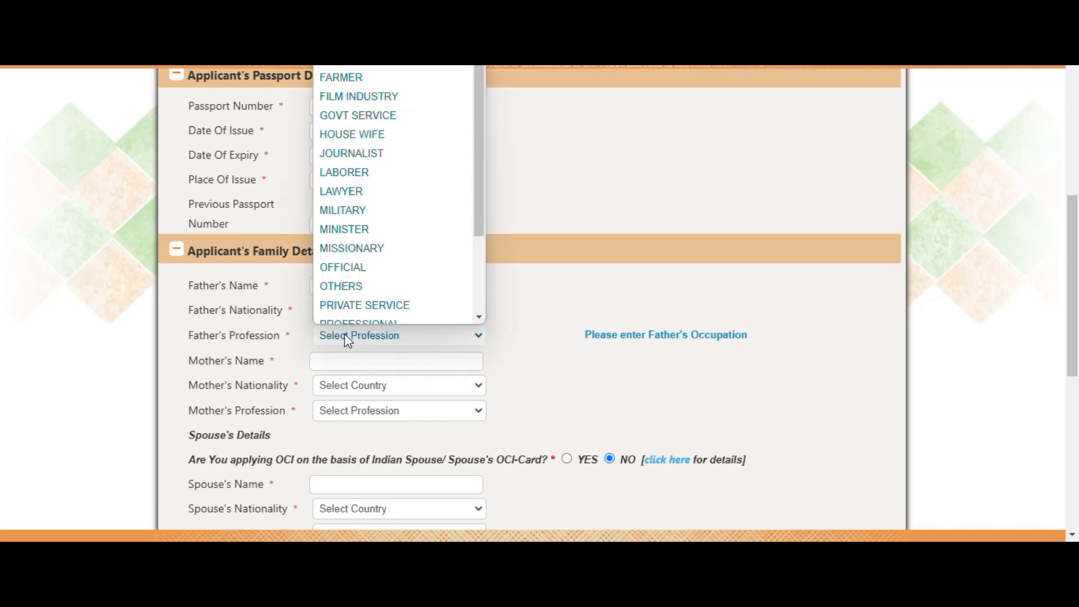
scroll(361, 279, down, 1)
scroll(381, 279, down, 2)
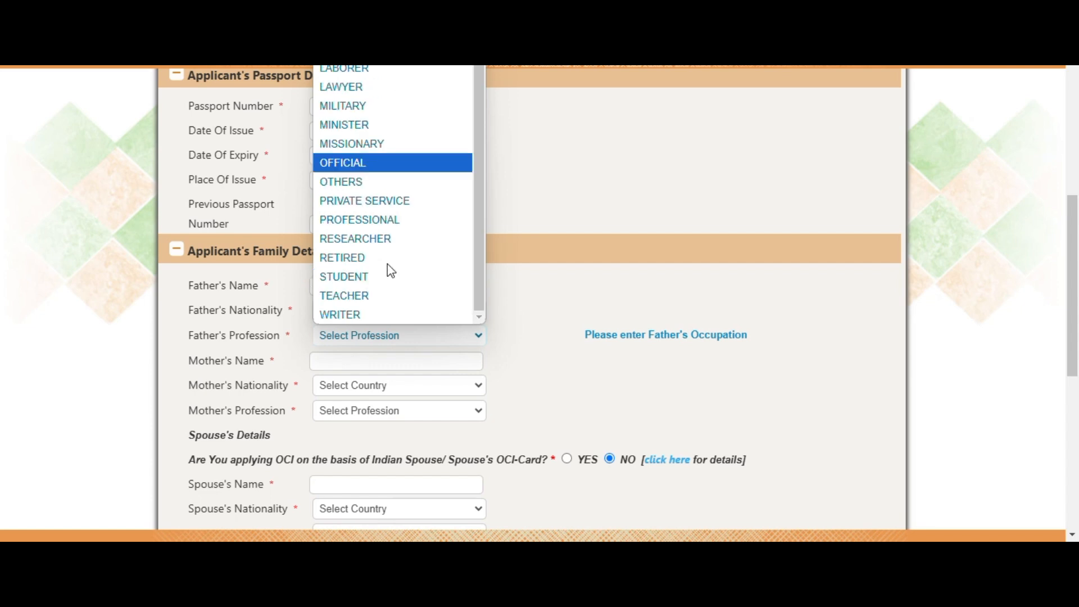
click(354, 258)
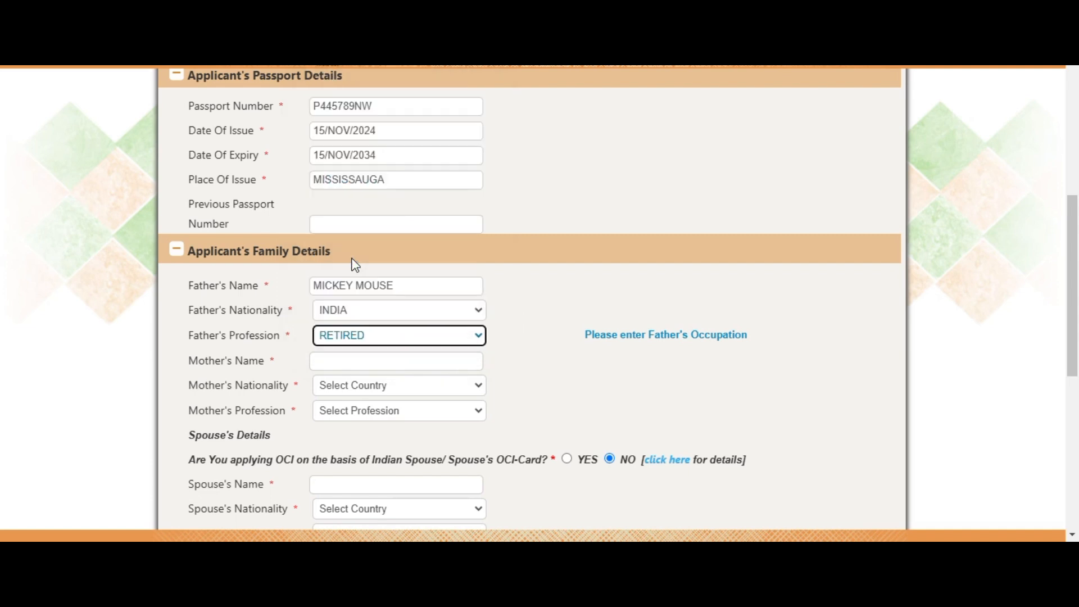
Enter the mother's name with nationality INDIA and profession RETIRED
click(360, 362)
text(MIN)
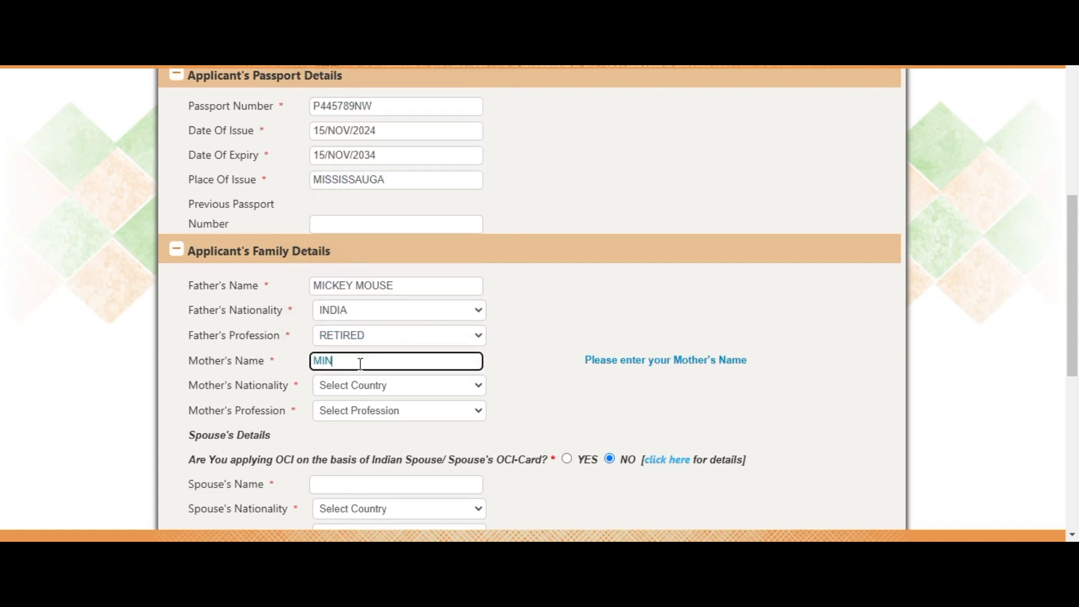
text(I MOUSE)
key(Tab)
key(i)
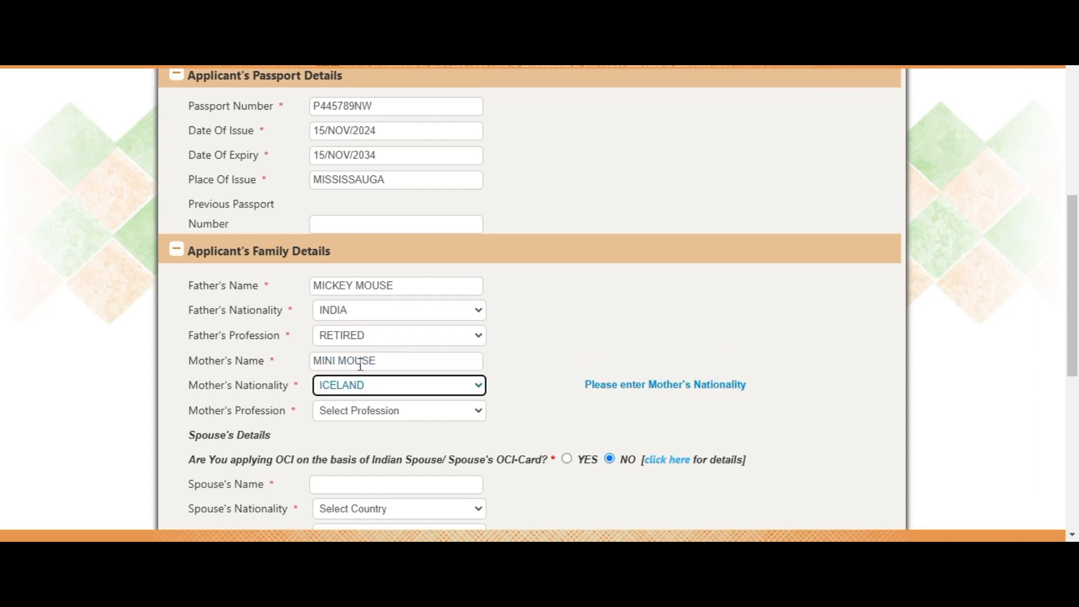
key(n)
key(Tab)
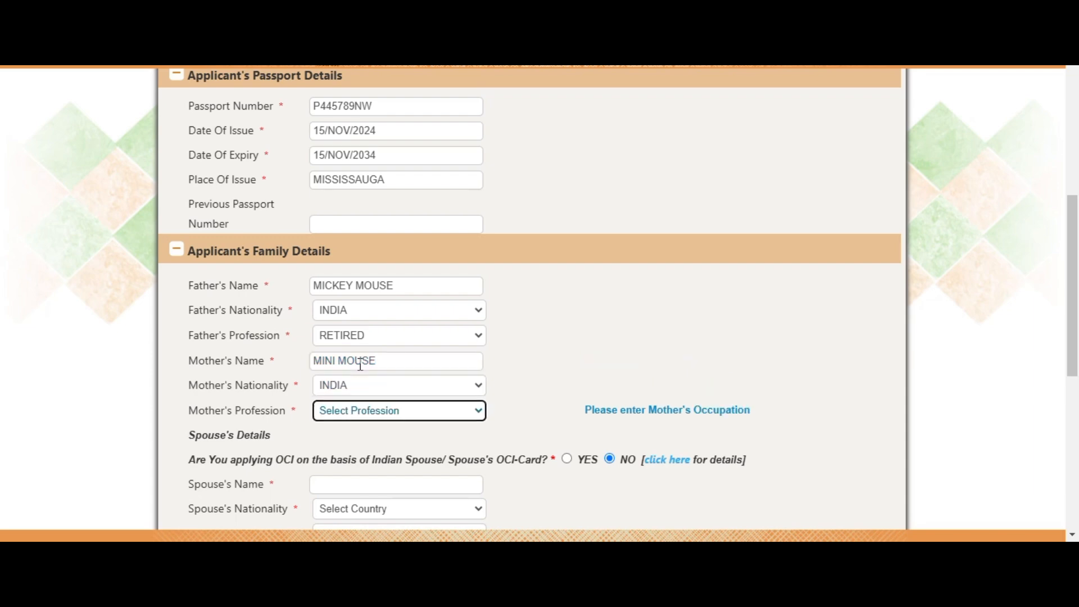
key(r)
key(e)
key(t)
click(682, 287)
scroll(684, 289, down, 3)
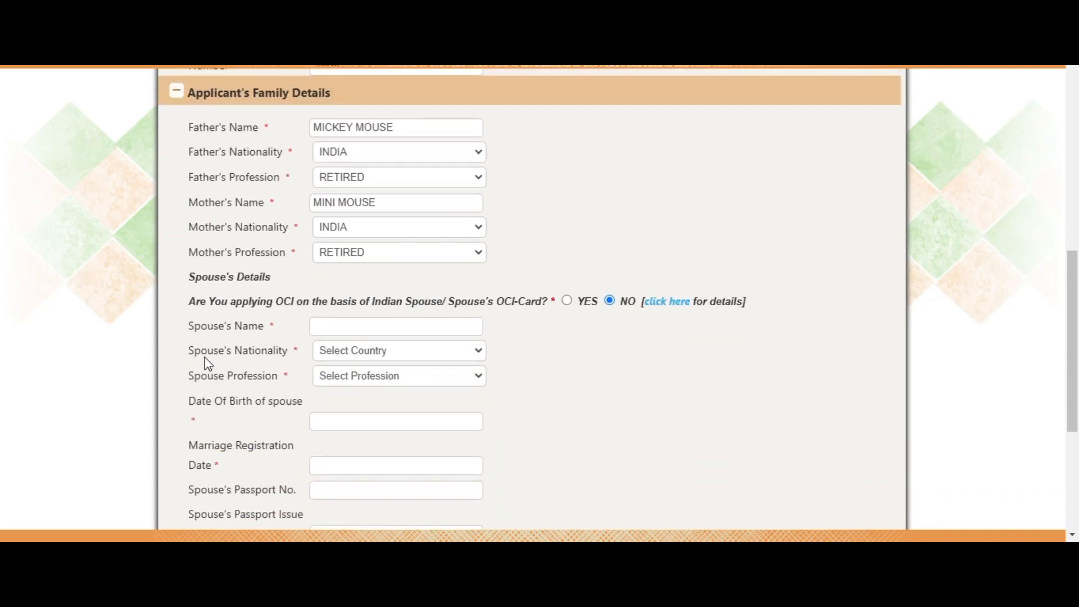
scroll(282, 211, up, 6)
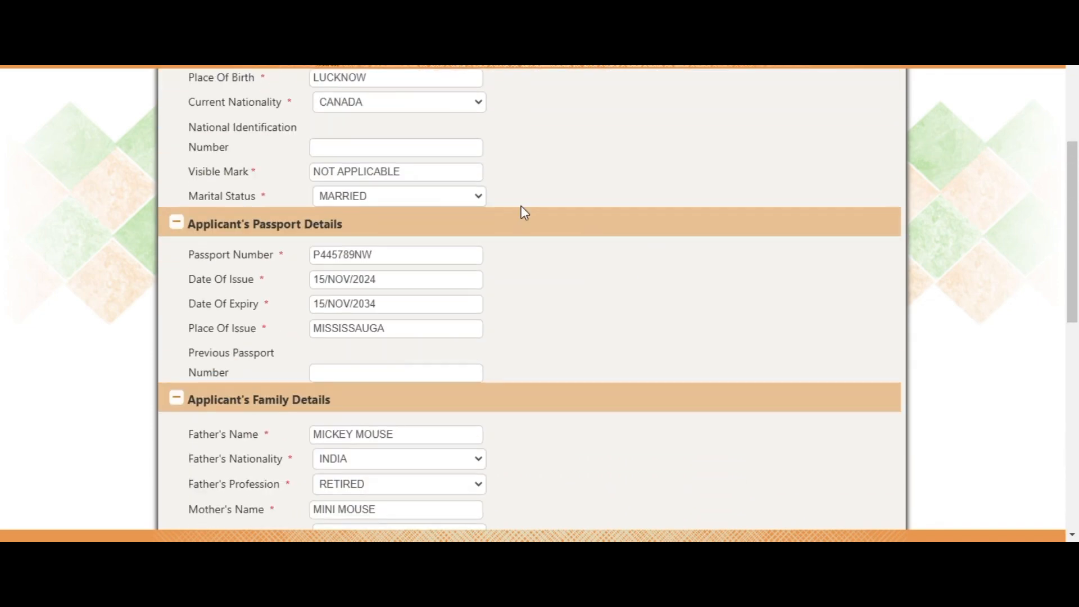
click(387, 217)
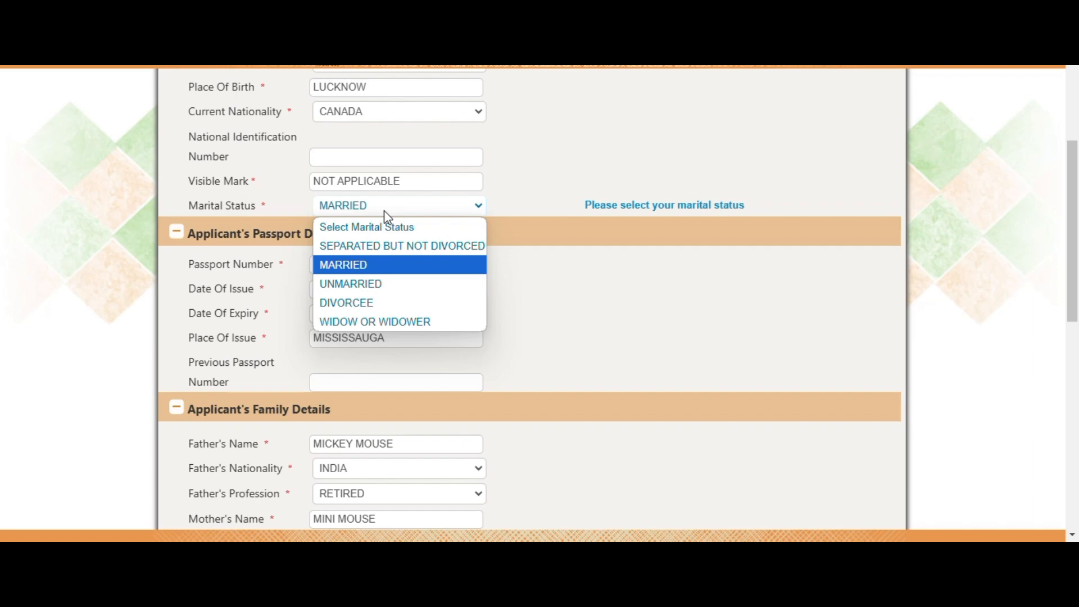
click(384, 211)
scroll(773, 340, down, 6)
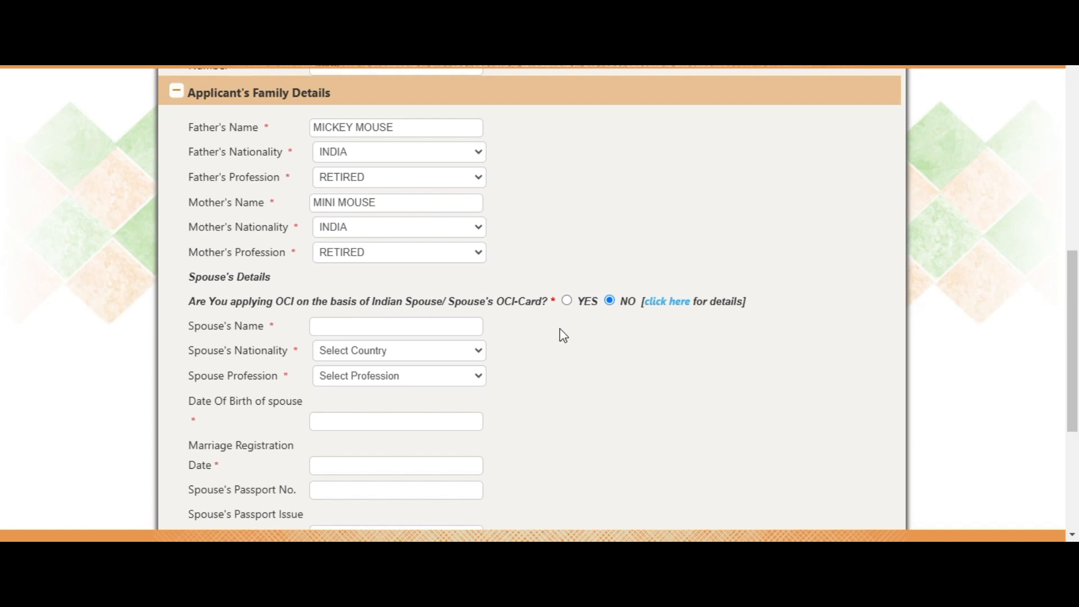
scroll(505, 315, down, 1)
Enter the spouse's name with nationality CANADA and profession PRIVATE SERVICE
click(360, 251)
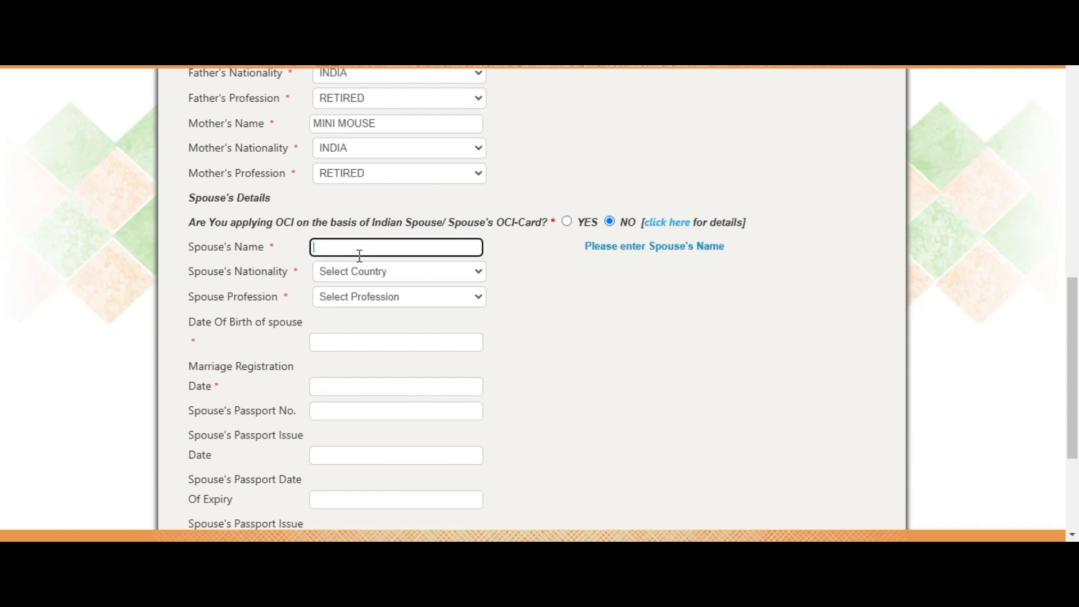
text(SCOO)
key(BackSpace)
key(BackSpace)
key(BackSpace)
key(BackSpace)
text(DONALD DUCK)
click(366, 274)
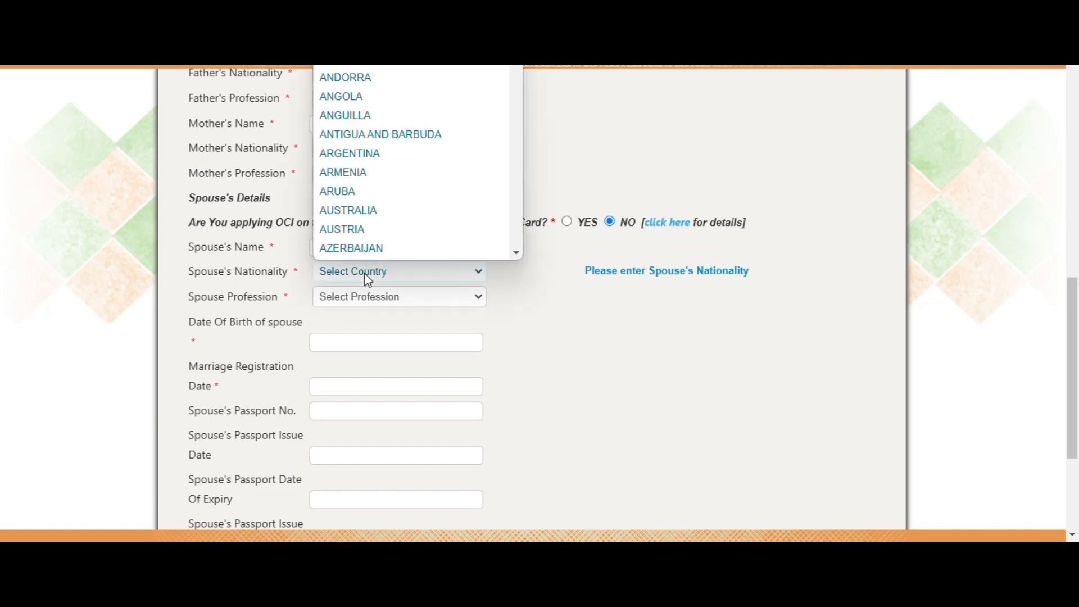
text(canada)
key(Return)
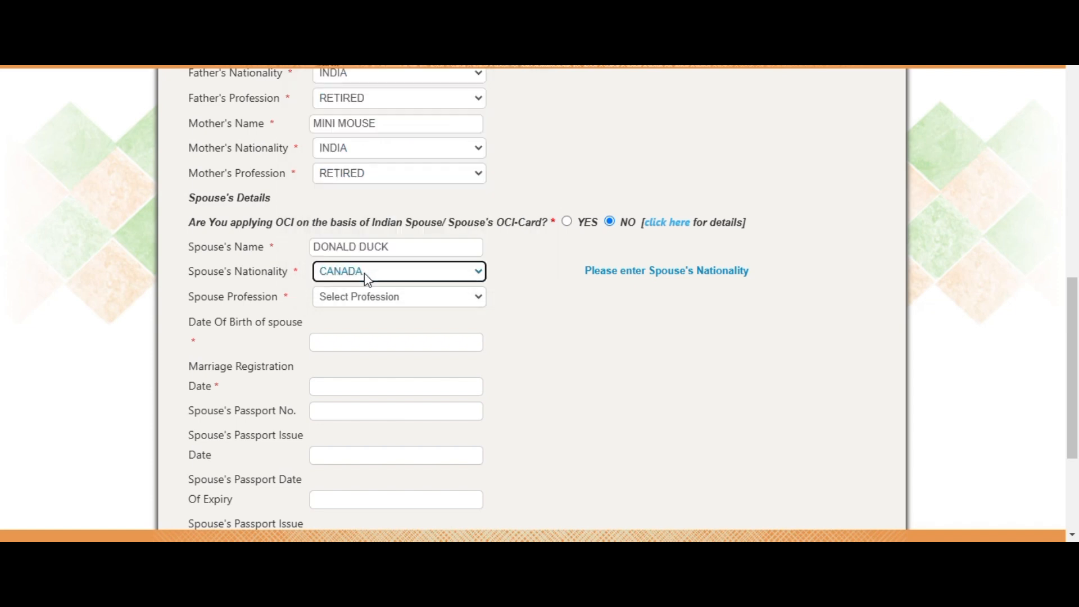
key(Tab)
click(382, 309)
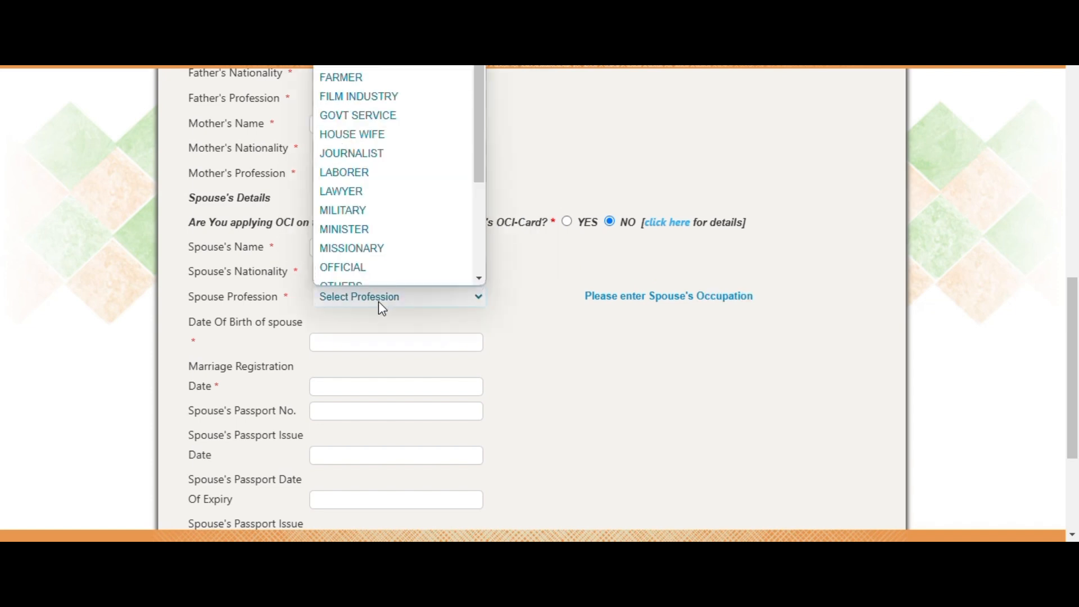
scroll(420, 194, down, 3)
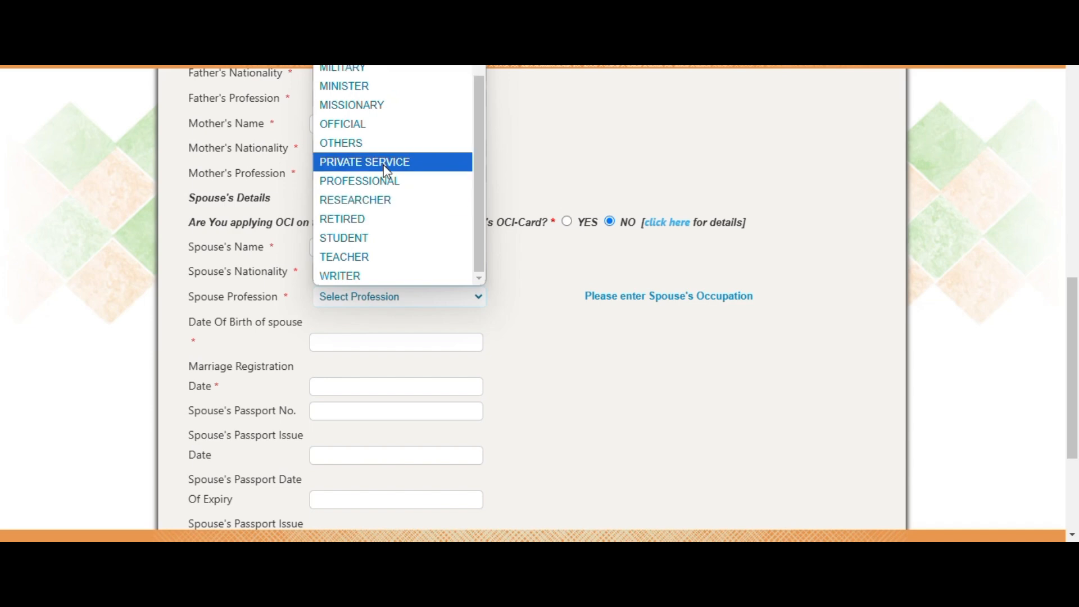
click(376, 168)
Set the spouse's date of birth to 31/JAN/1994
scroll(653, 365, down, 1)
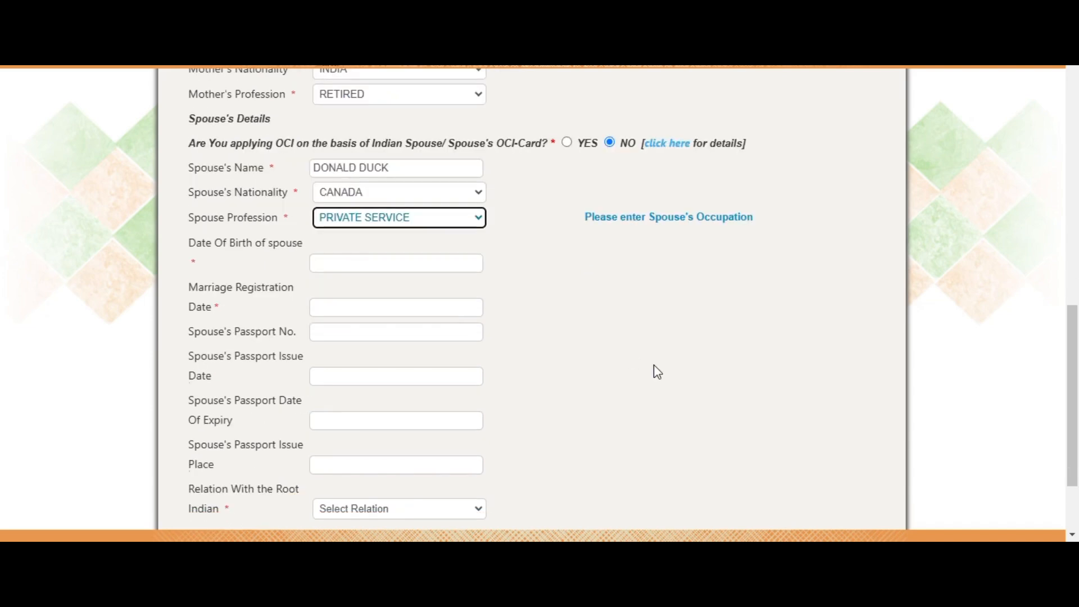
click(396, 270)
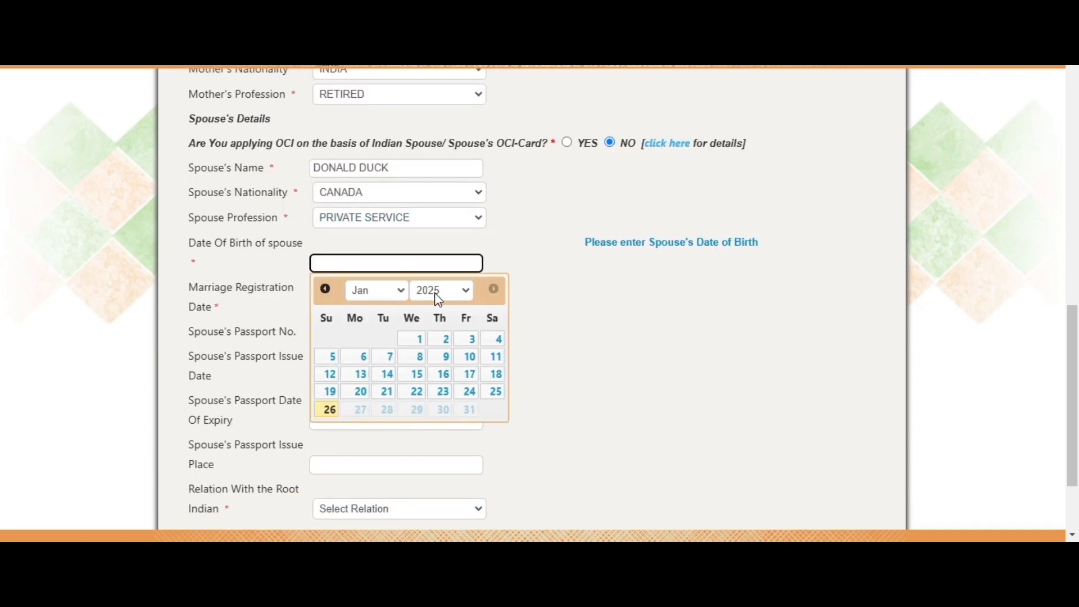
click(439, 299)
scroll(444, 180, up, 5)
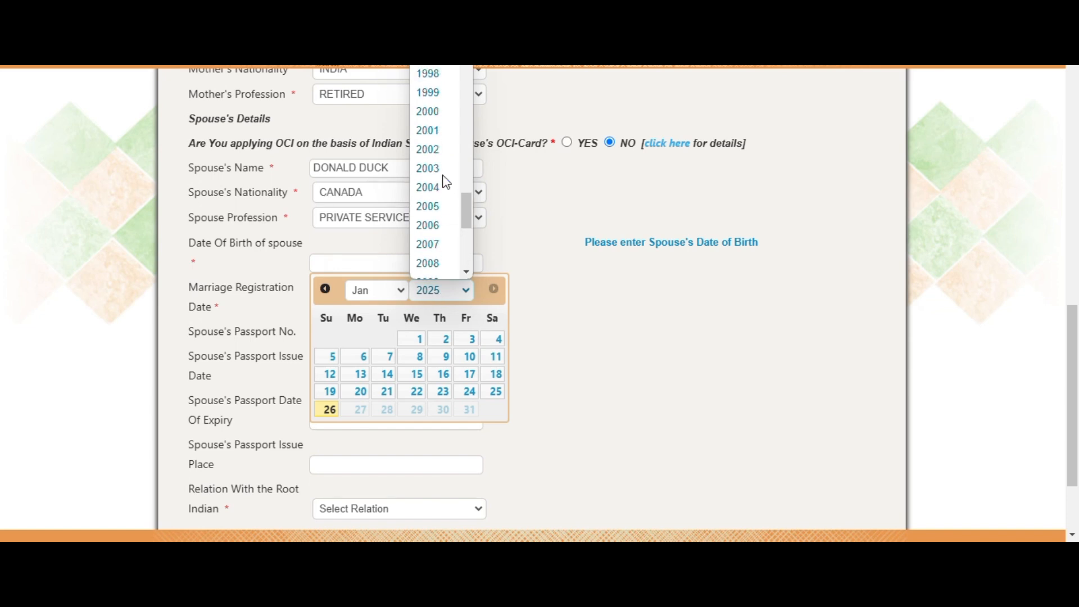
scroll(447, 182, up, 3)
click(438, 155)
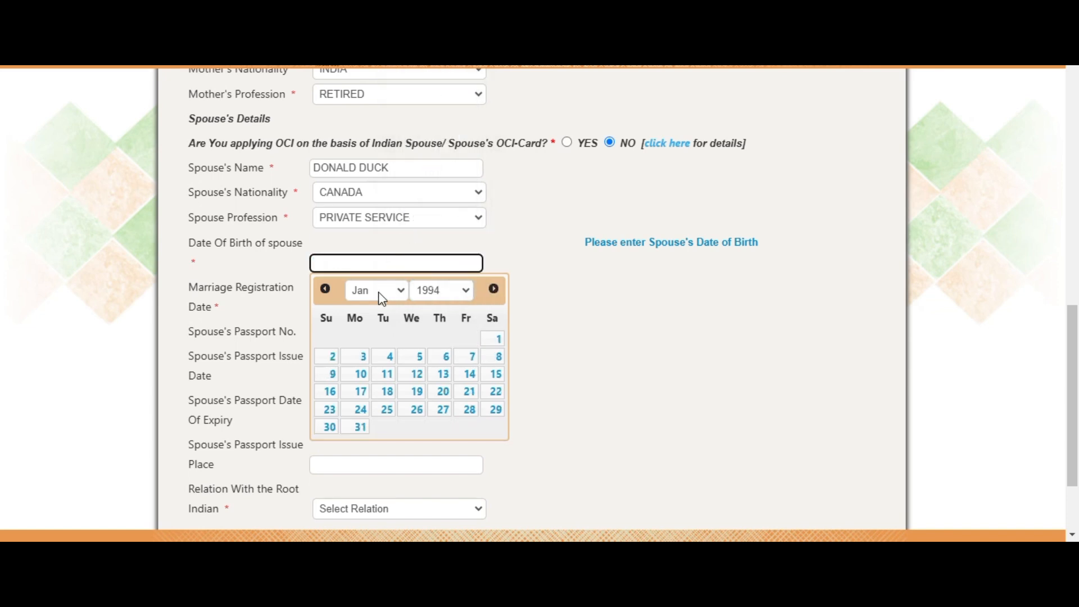
click(357, 428)
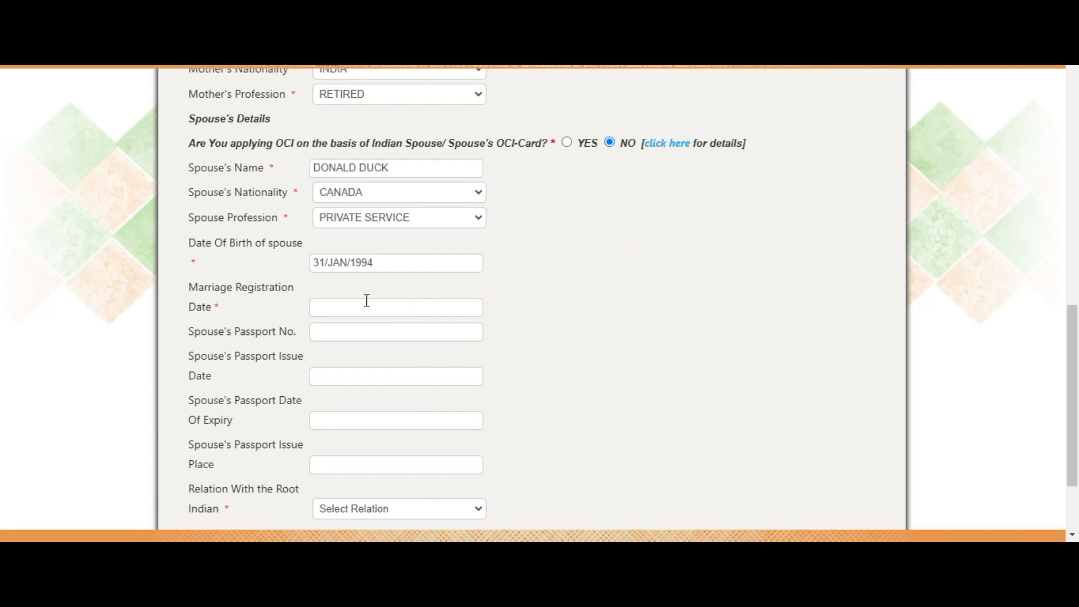
click(367, 300)
Set the marriage registration date to 14/FEB/2015
drag(190, 290, 231, 307)
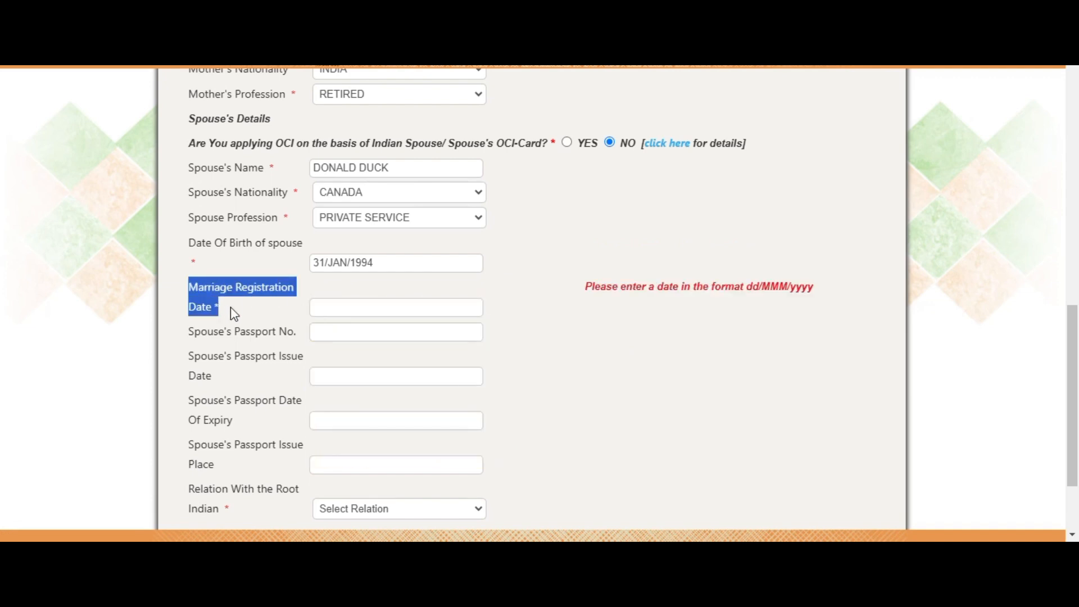
click(360, 315)
click(442, 336)
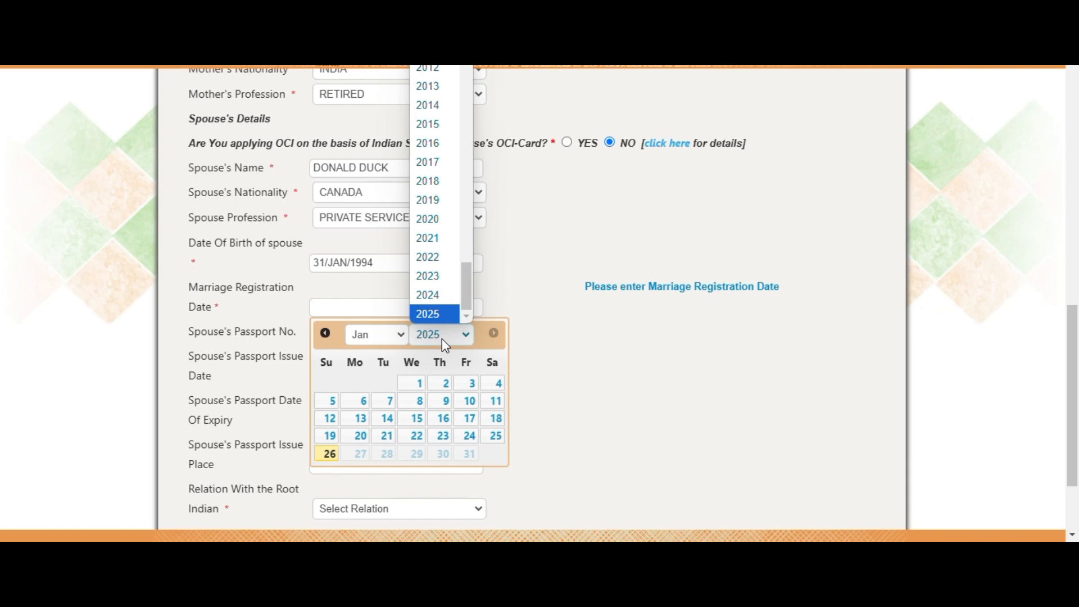
click(427, 124)
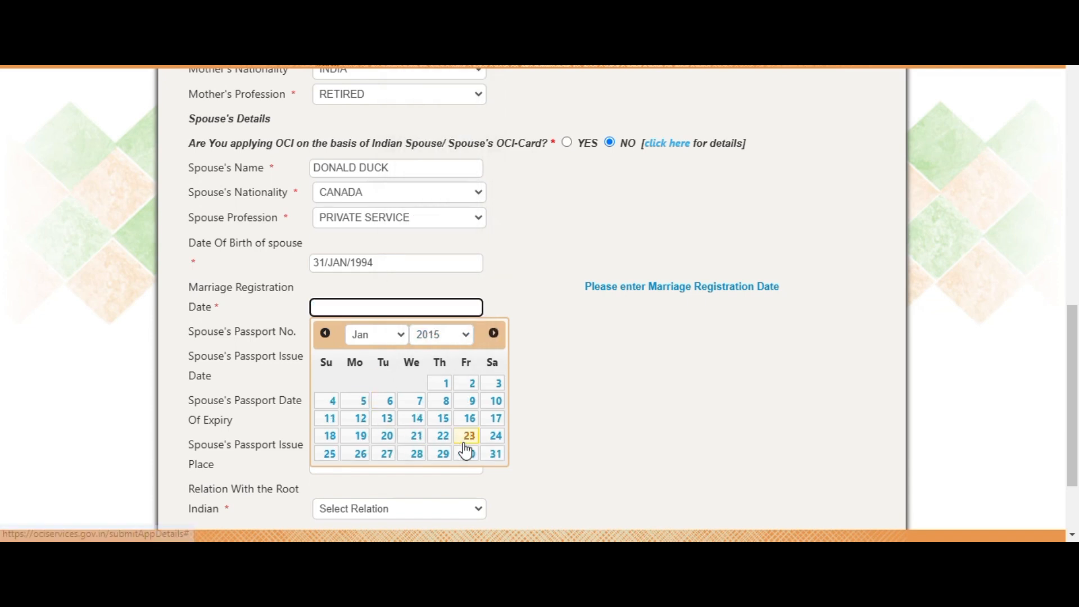
click(397, 334)
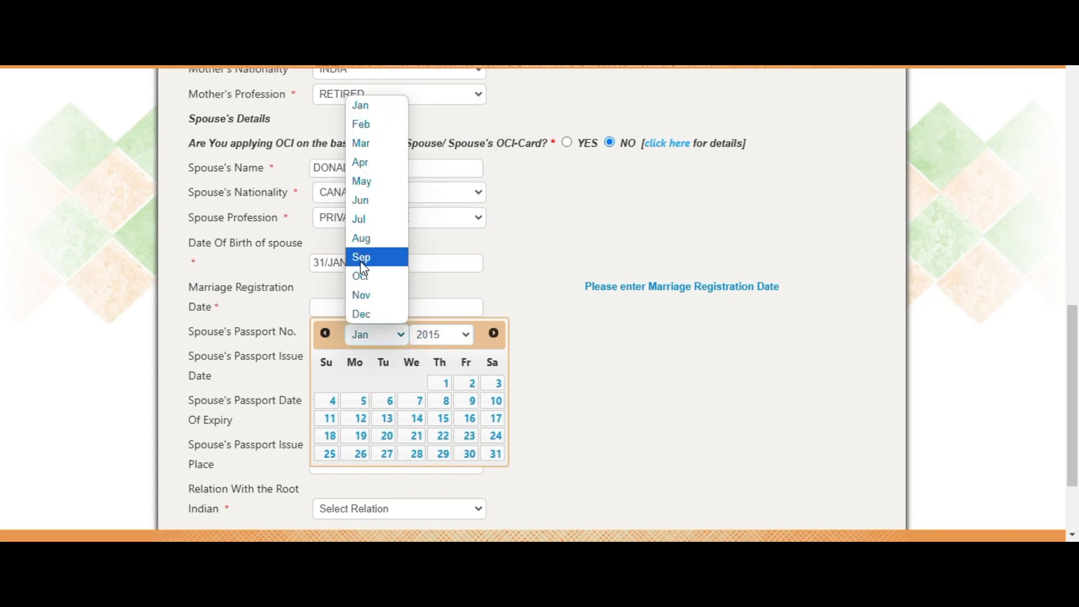
click(356, 124)
click(497, 408)
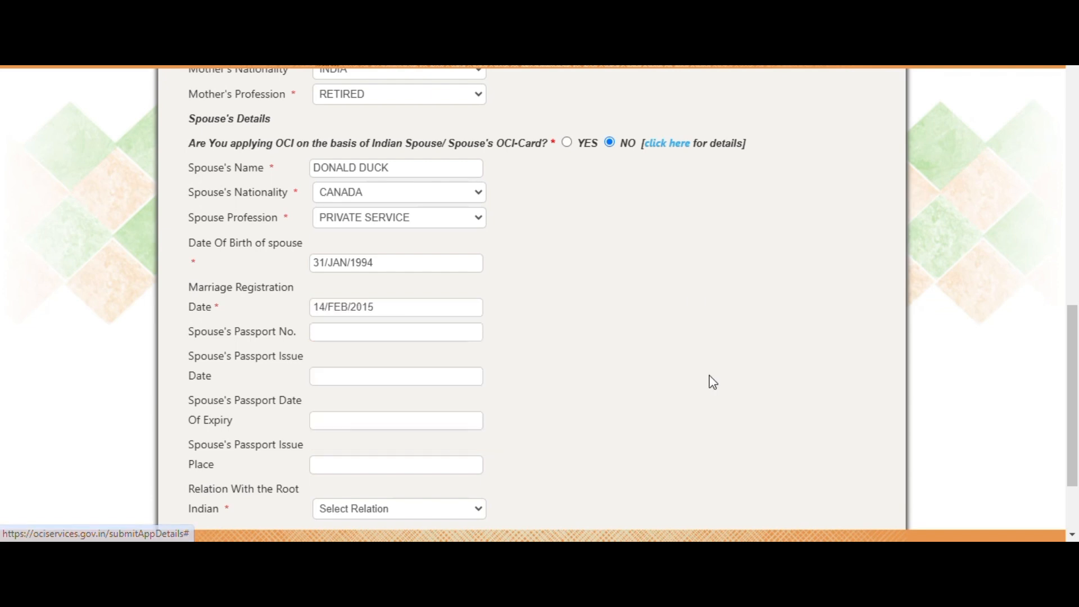
Enter the spouse's passport number with issue date 01/NOV/2024
click(343, 337)
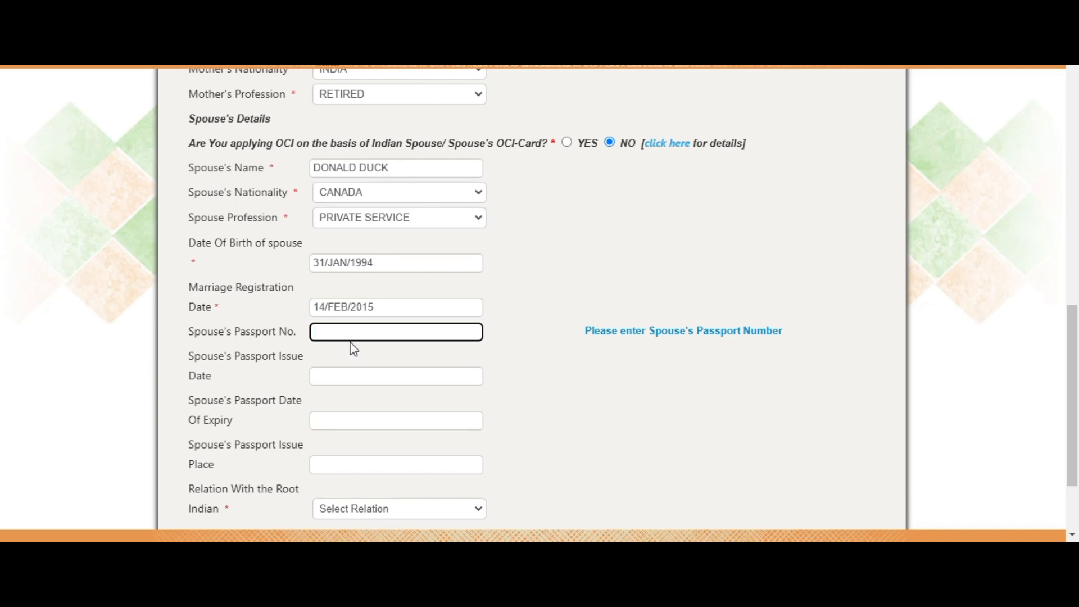
click(339, 378)
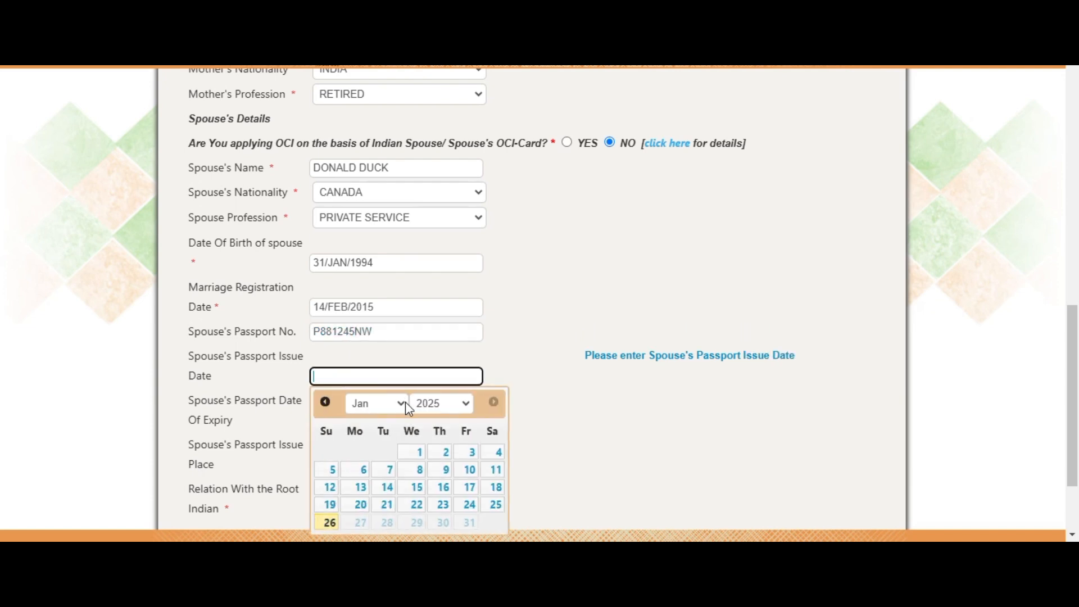
click(325, 402)
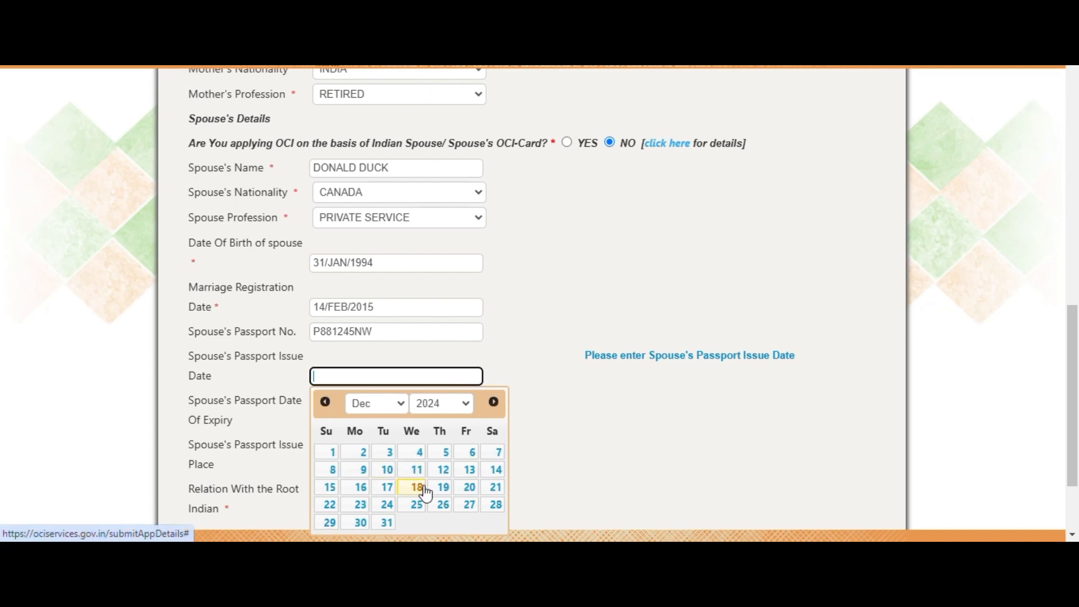
click(326, 403)
click(463, 474)
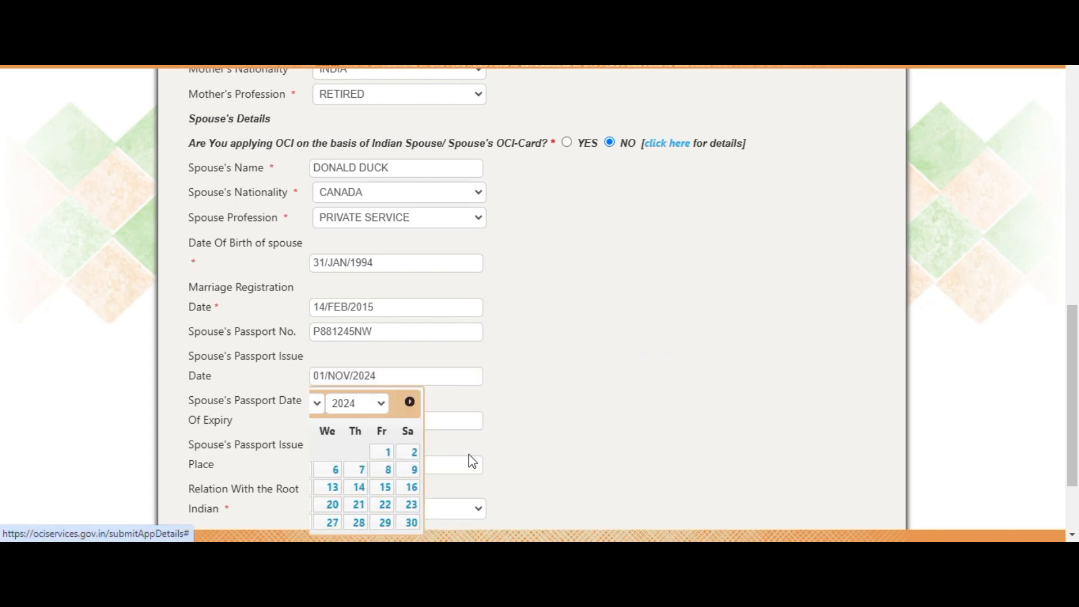
Set the spouse's passport expiry date to 01/NOV/2034
click(349, 419)
click(436, 285)
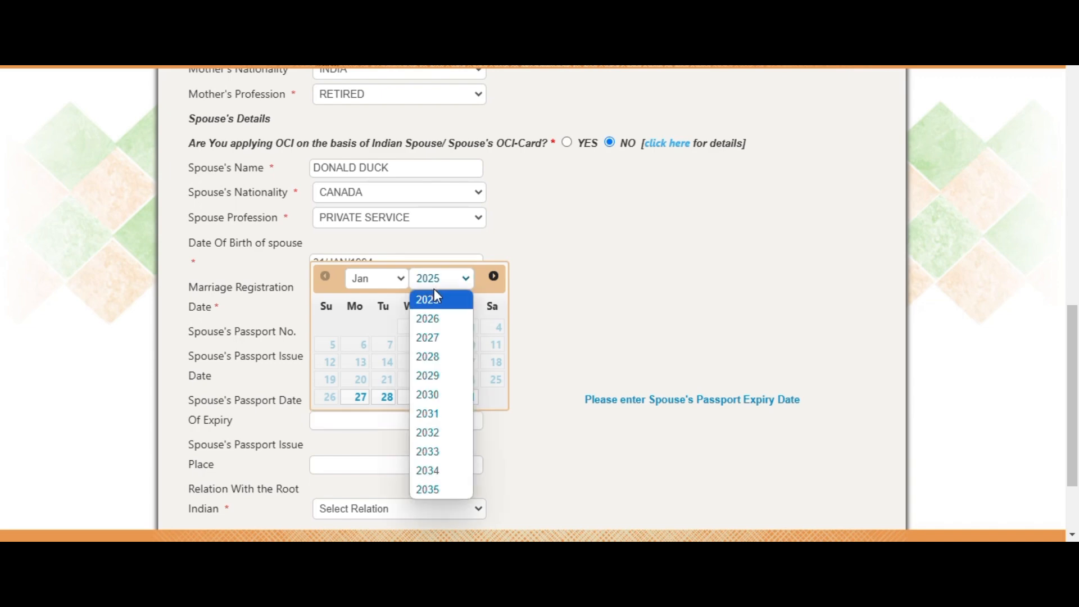
click(426, 469)
click(373, 283)
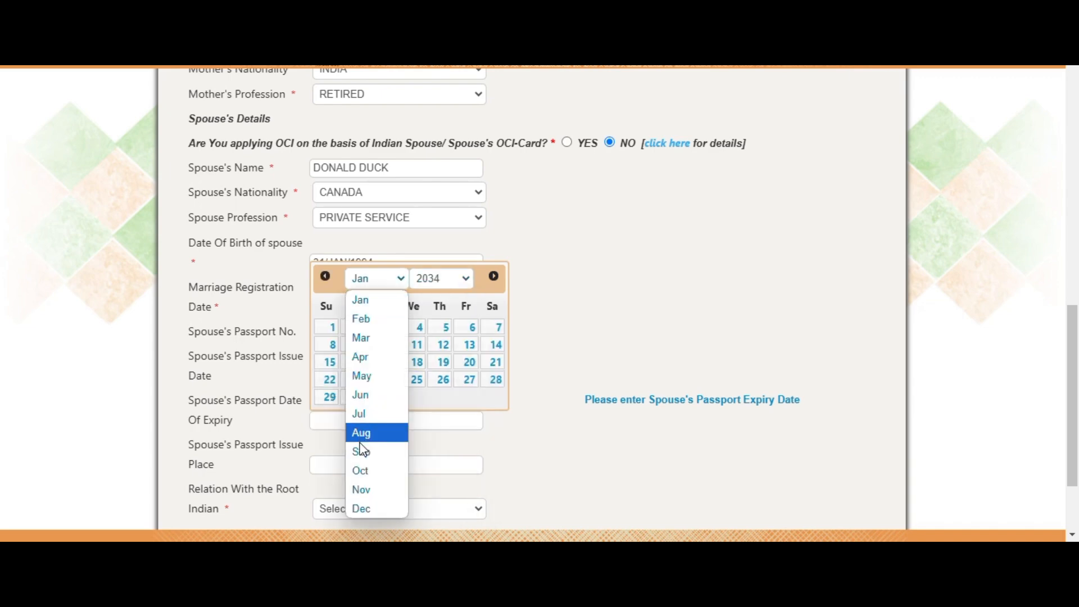
click(361, 490)
click(415, 331)
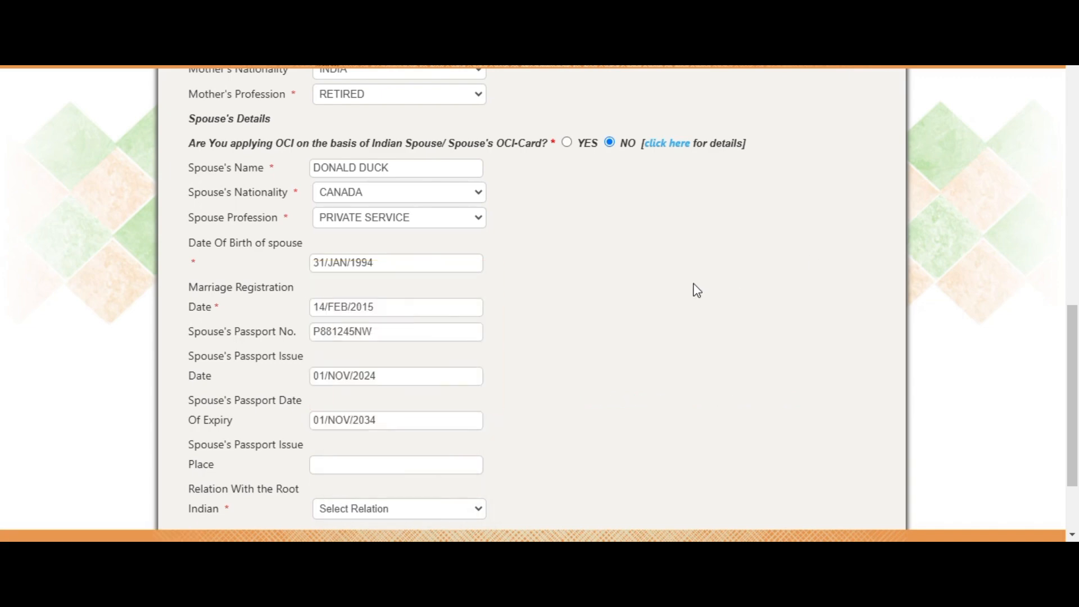
scroll(669, 292, down, 2)
click(375, 349)
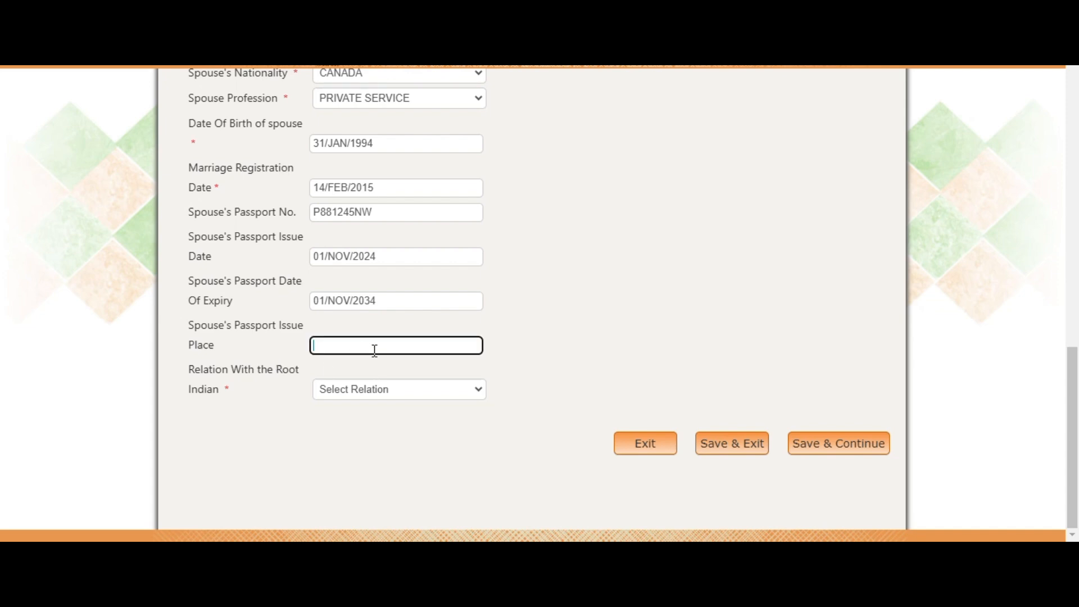
Enter MISSISSAUGA as the spouse's passport issue place and set the root-Indian relation to SELF
text(MISSISSAUGA)
click(382, 397)
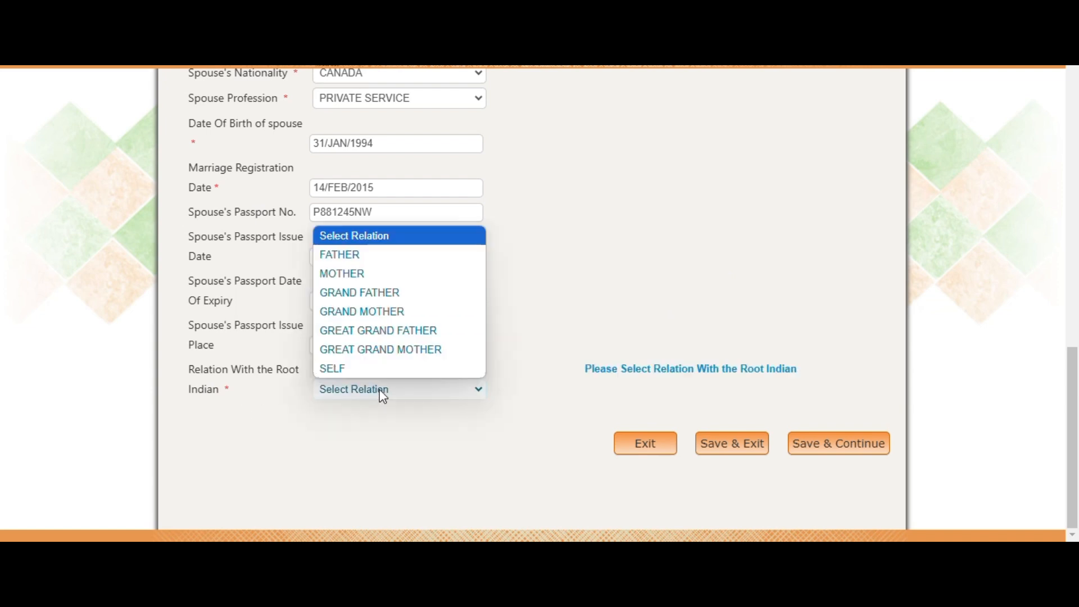
click(359, 370)
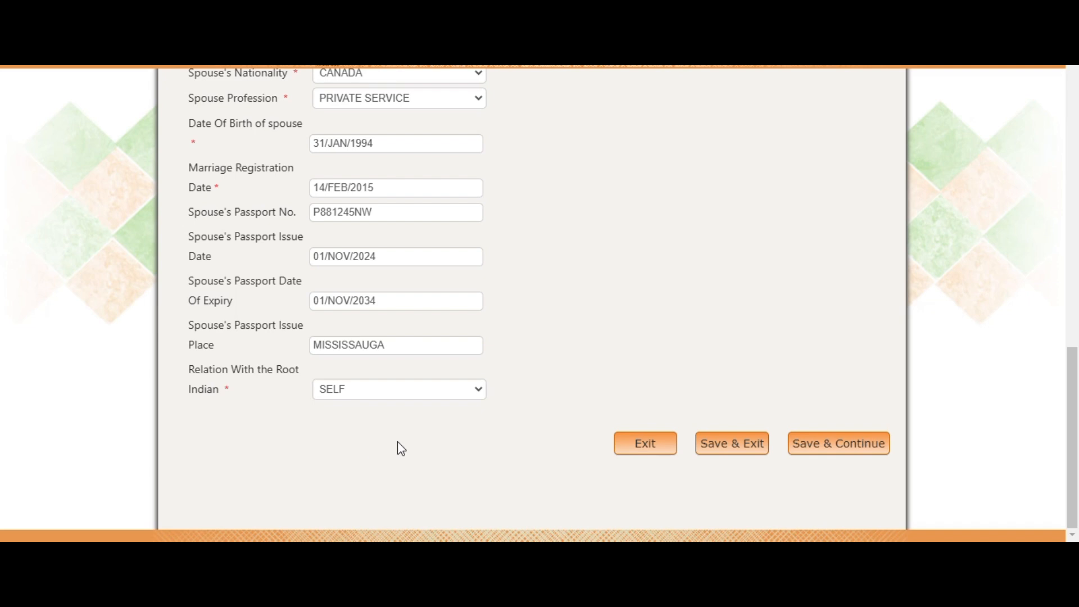
click(385, 390)
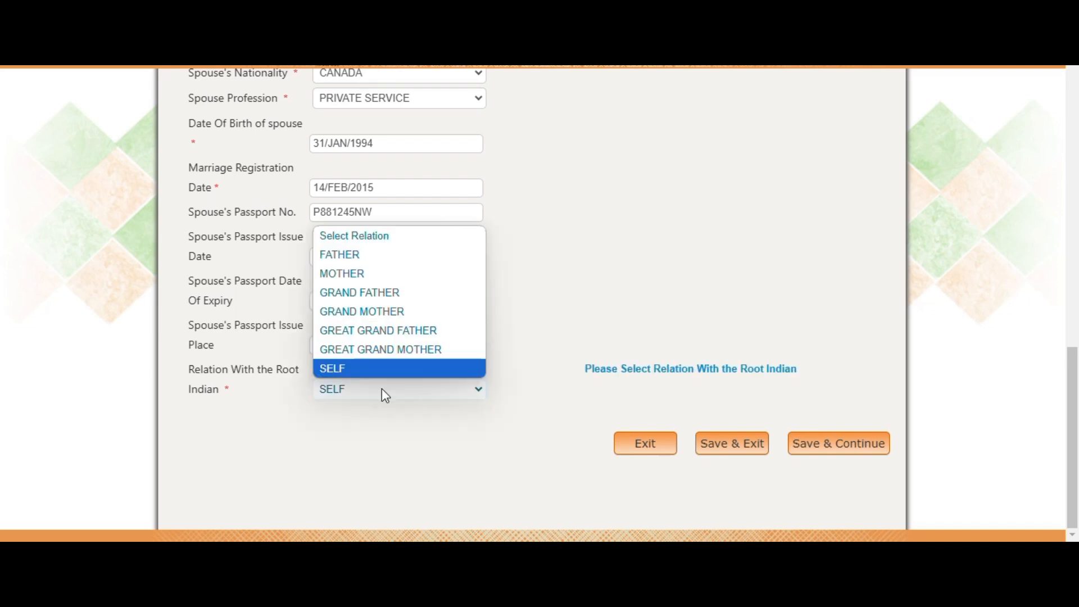
click(353, 370)
click(344, 471)
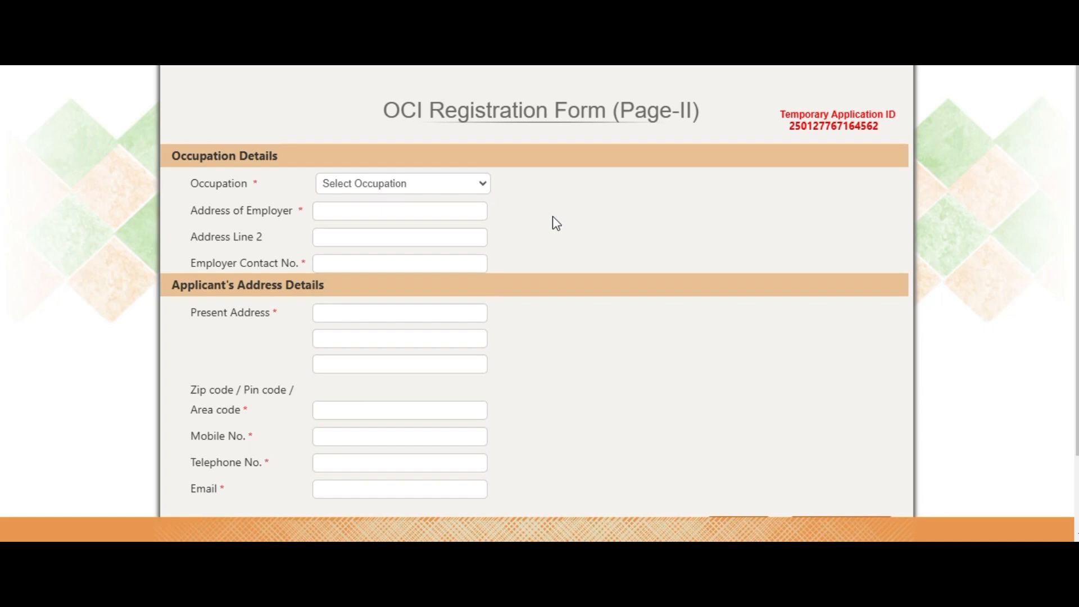
Choose PRIVATE SERVICE as the occupation
click(413, 185)
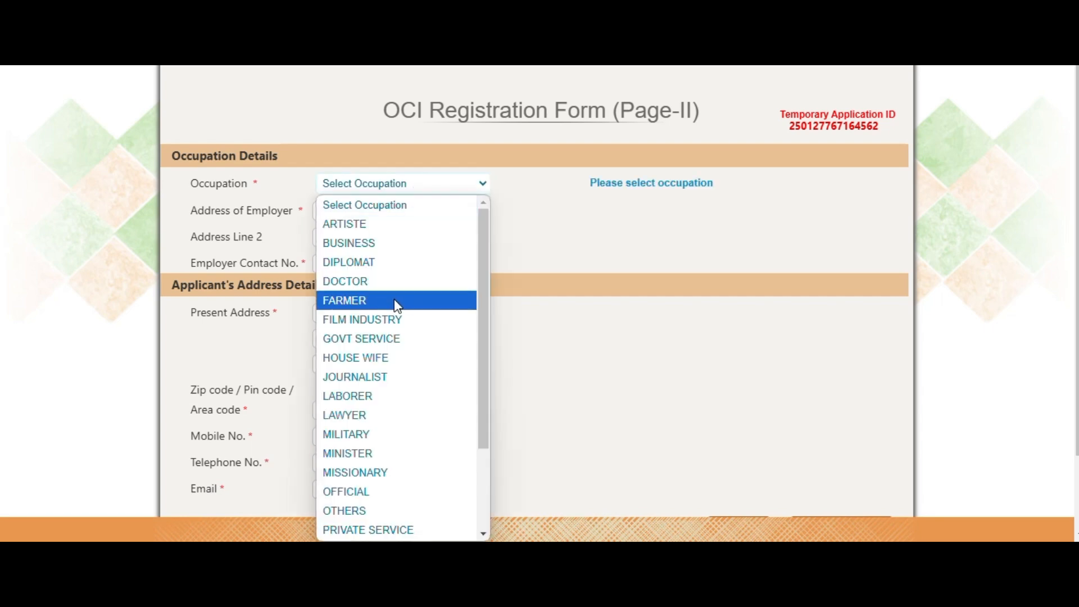
scroll(354, 534, down, 1)
click(354, 511)
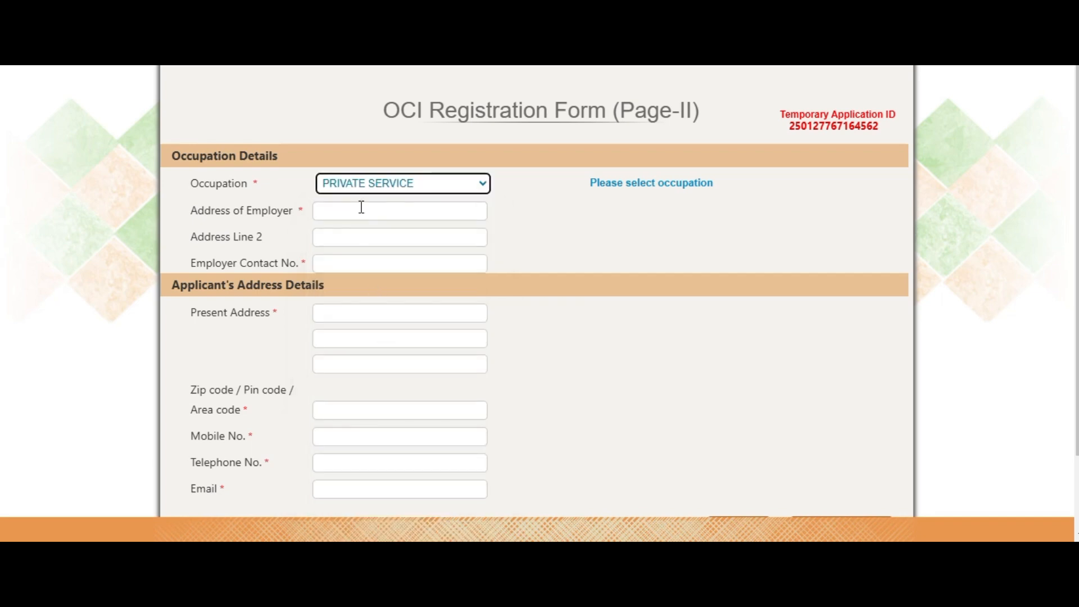
Fill in both employer address lines and the employer's contact number
click(361, 207)
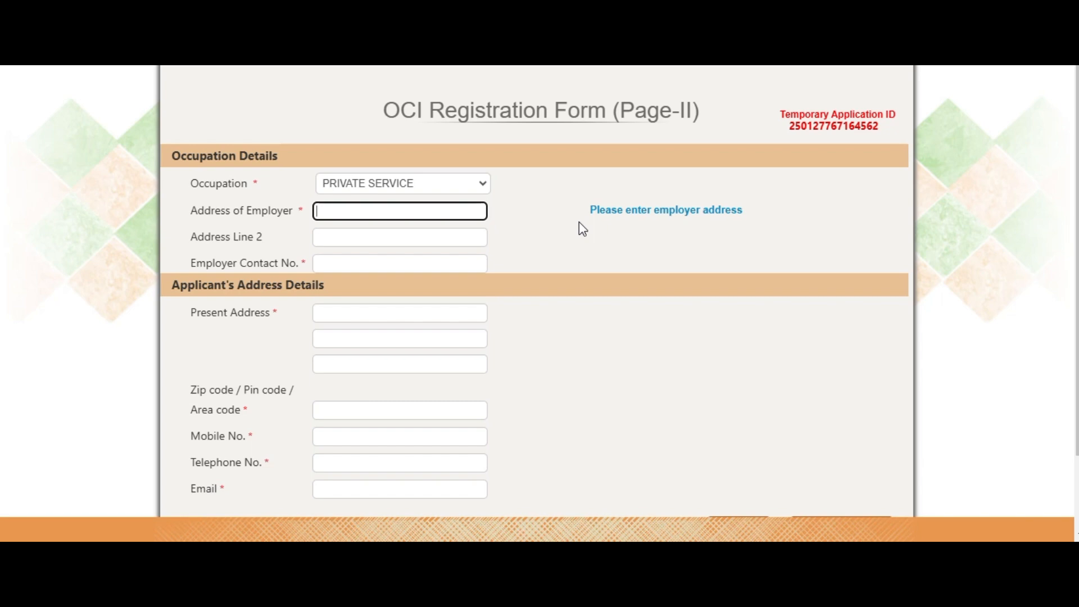
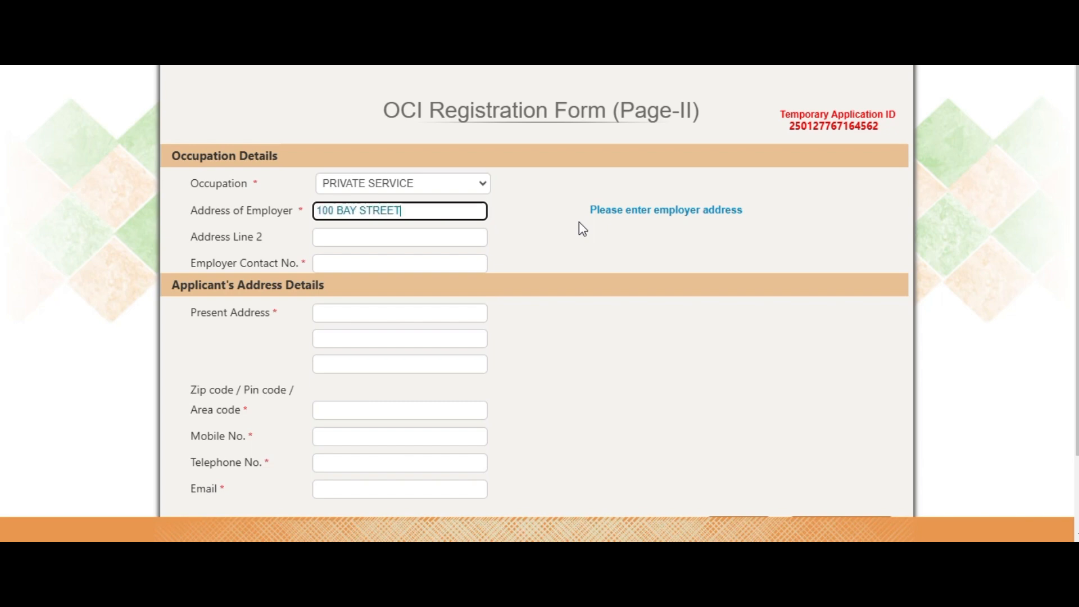
key(Tab)
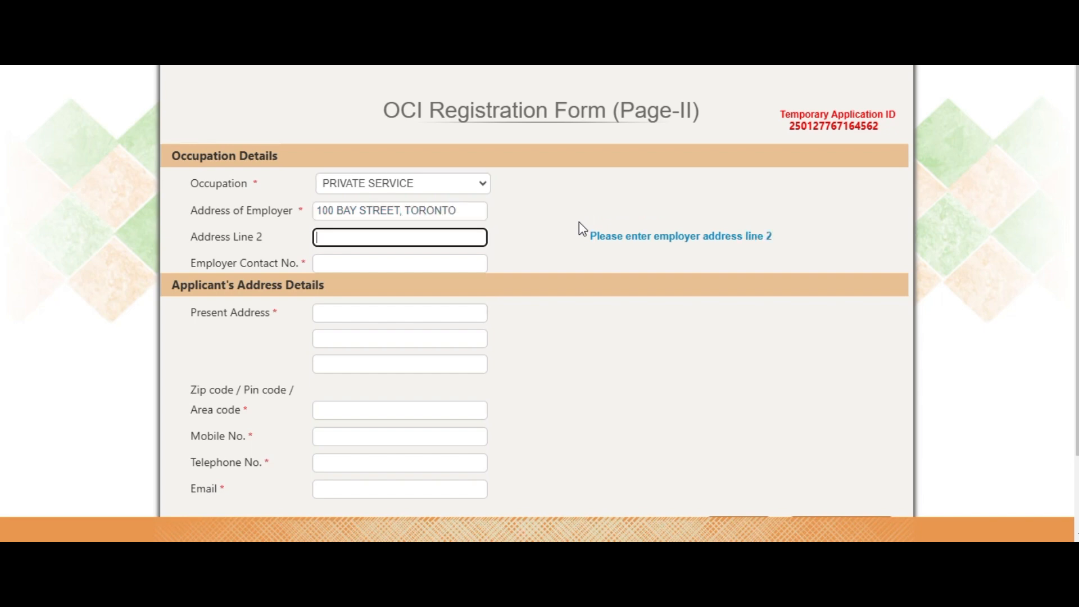
text(M5A0N9, ONTAR)
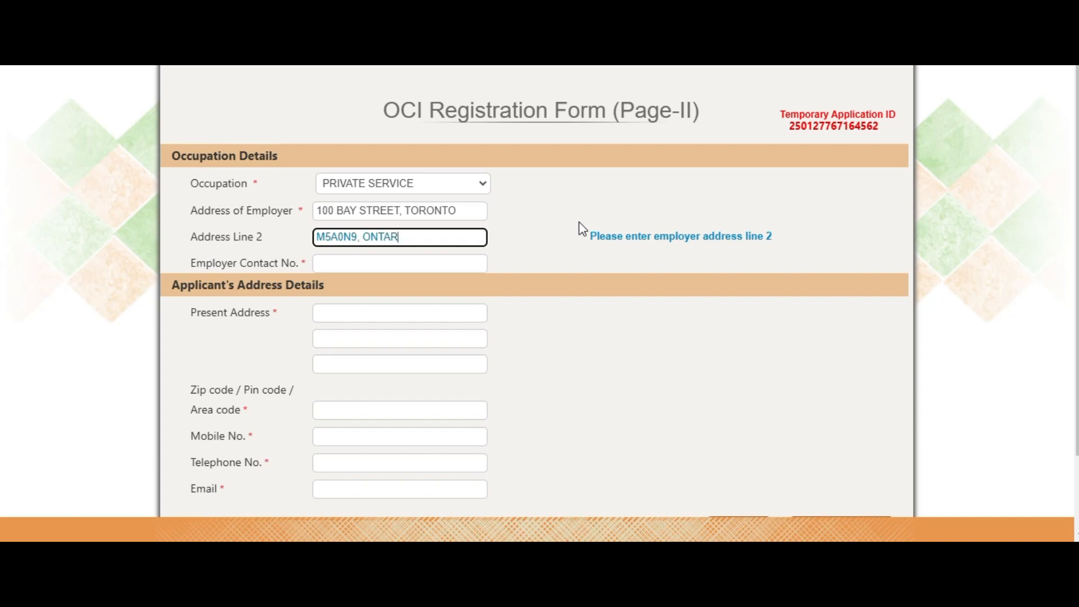
text(IO, CANADA)
click(458, 211)
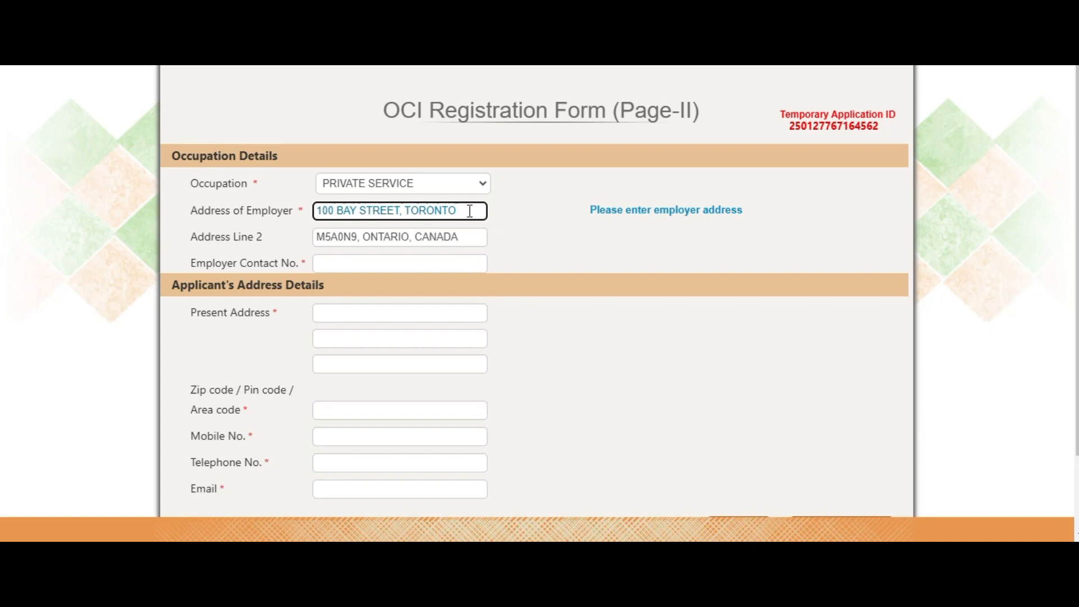
click(369, 261)
text(+1)
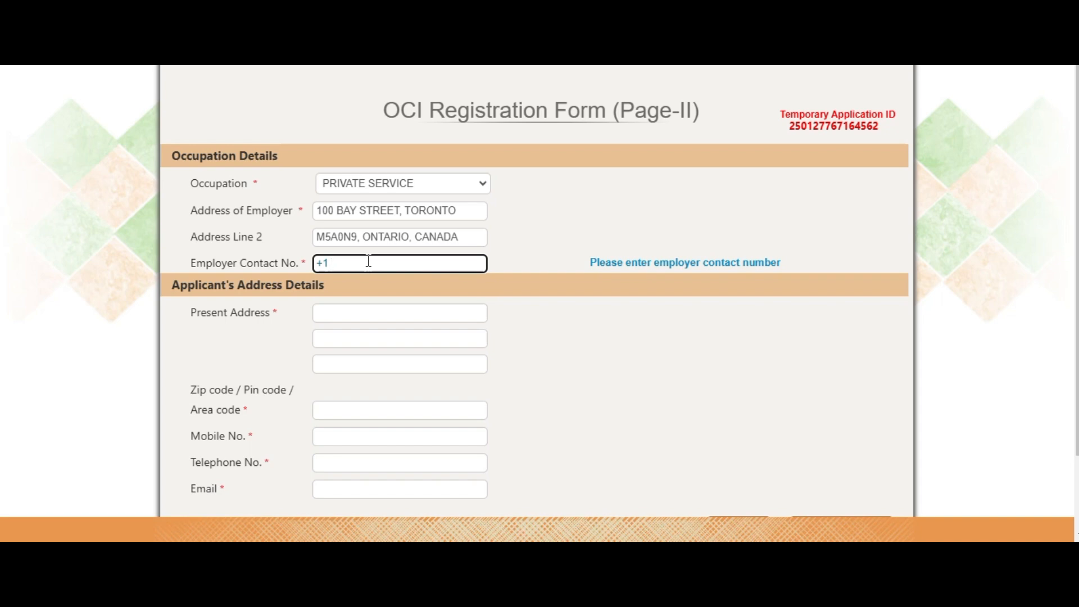
text( 910 555 1245)
Enter the applicant's street, city and province/country in the three present address lines
scroll(486, 219, down, 2)
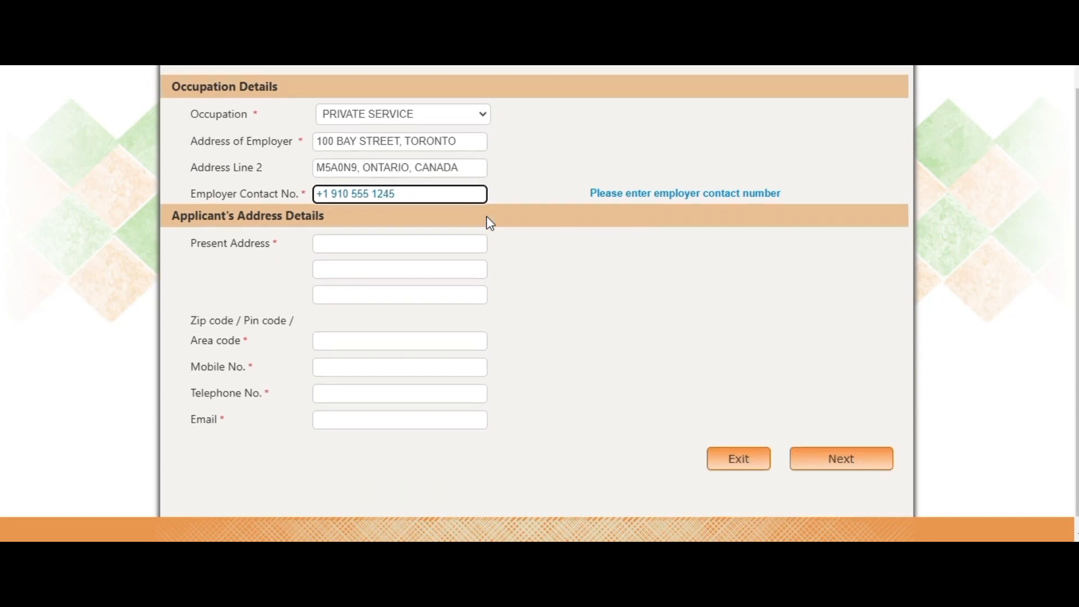
click(388, 234)
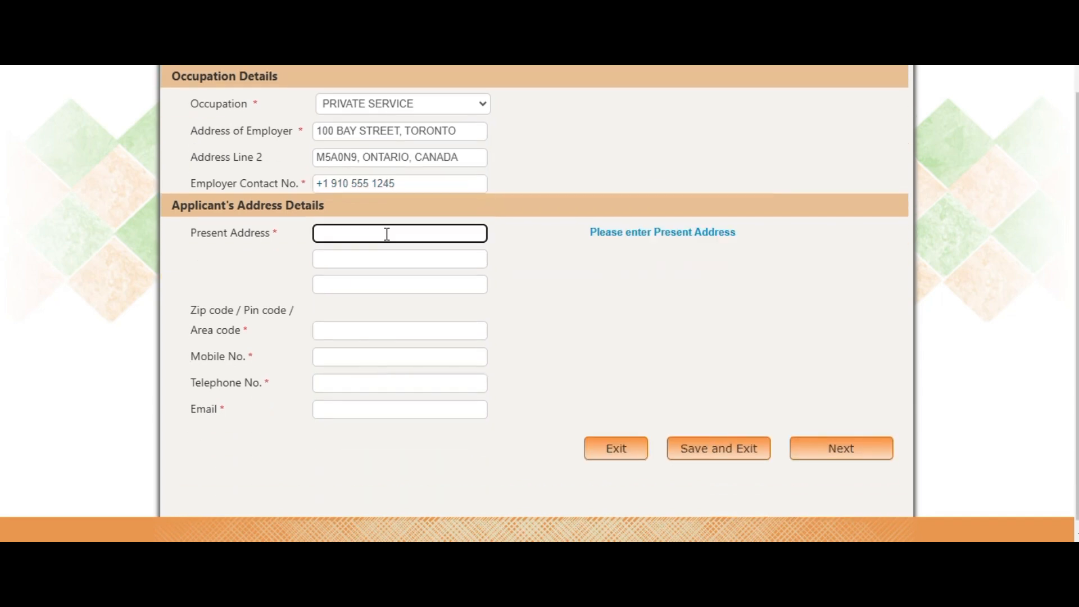
text(ABC STREET)
key(Tab)
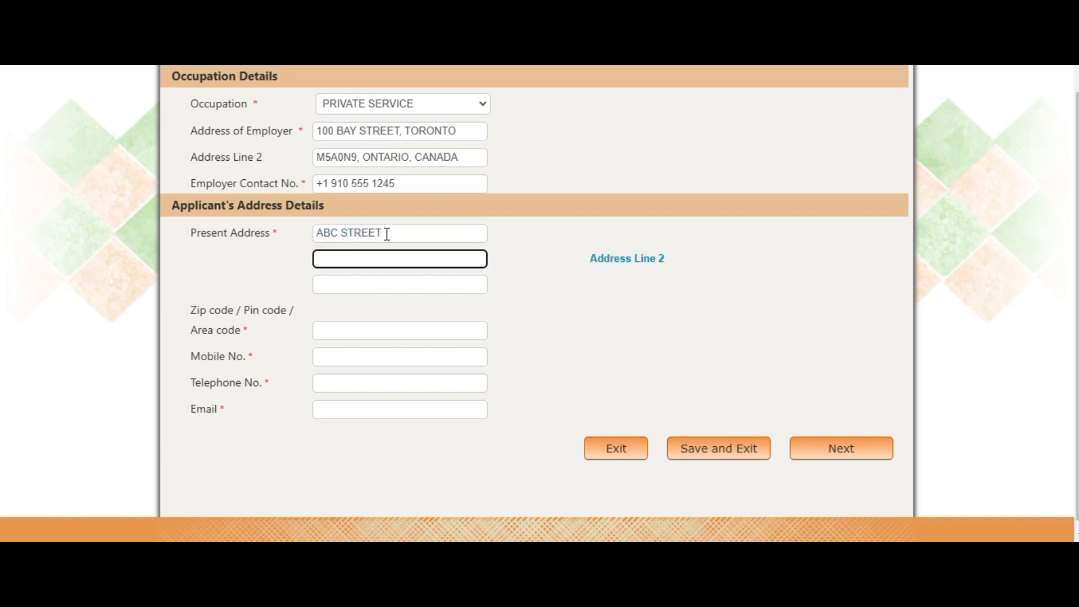
text(MISSISSAUGA)
key(Tab)
text(ONT)
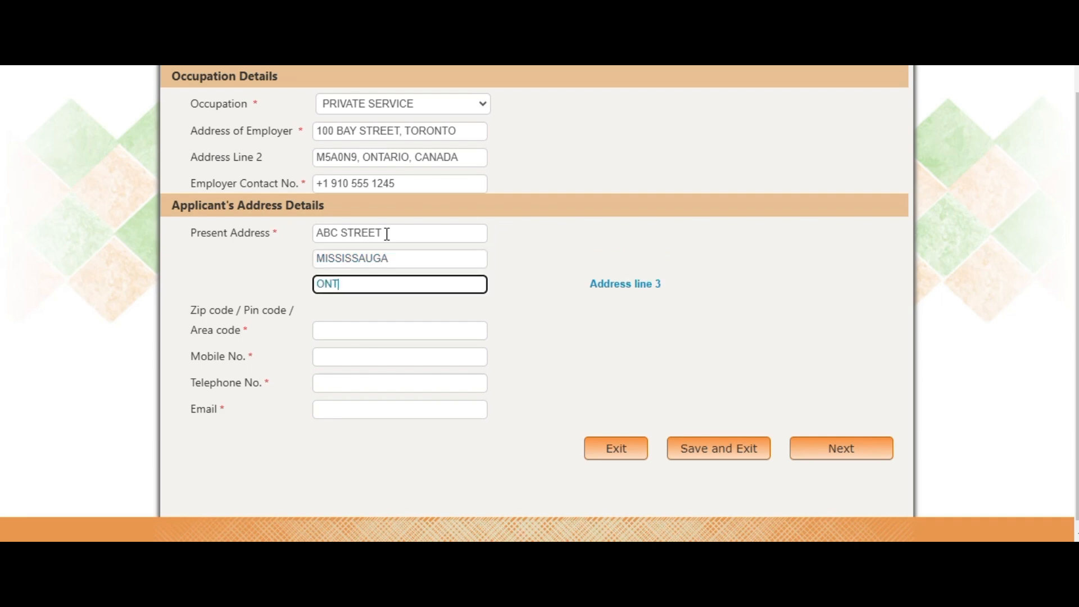
text(ARIO, CANADA)
click(401, 236)
text(,)
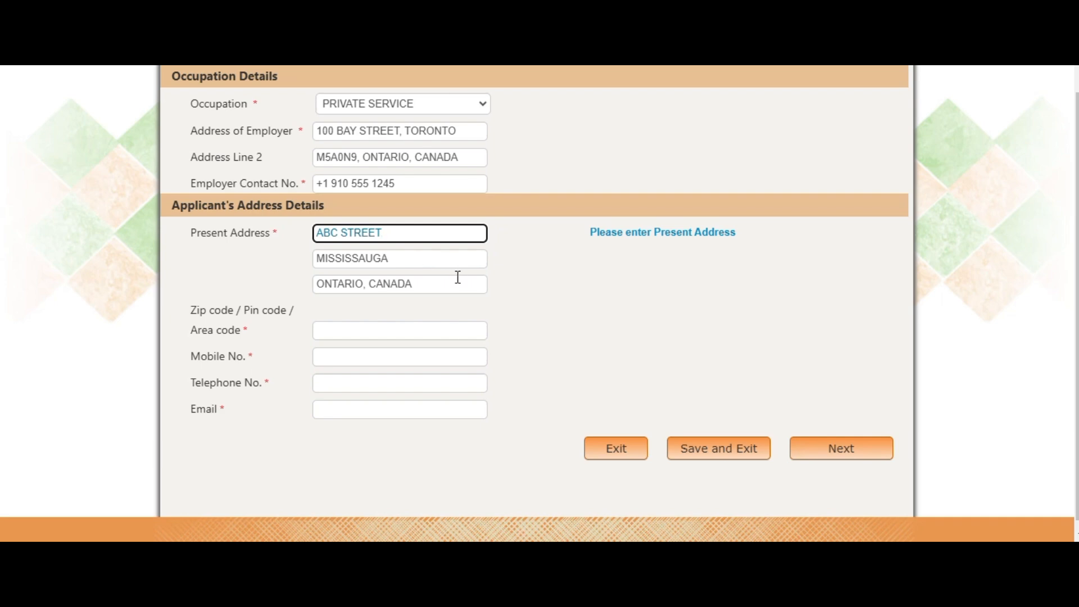
click(414, 260)
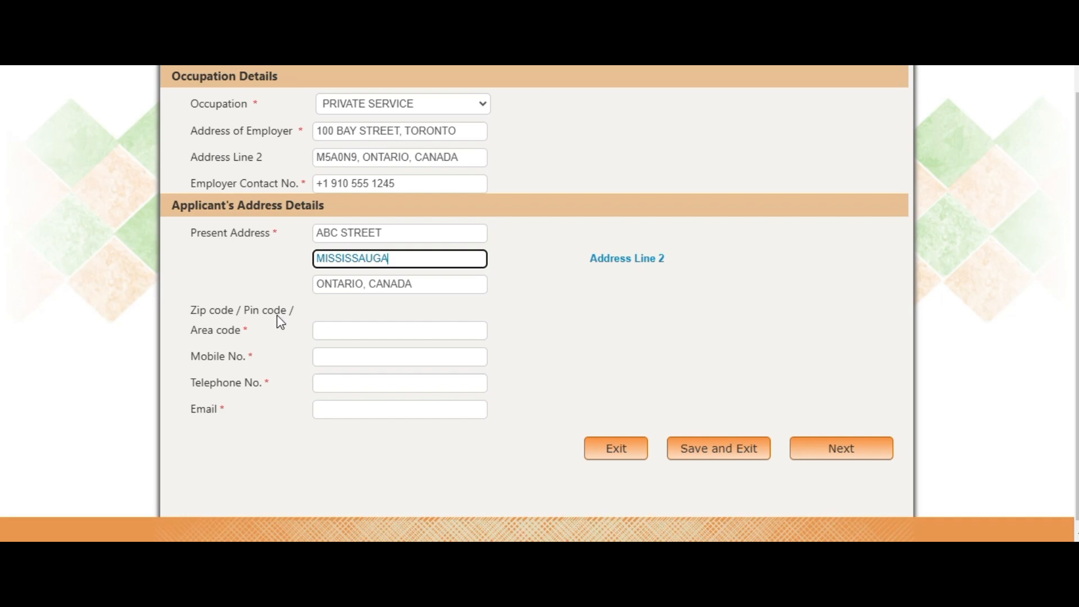
Enter the applicant's postal code in the zip code field
click(364, 326)
drag(176, 309, 254, 327)
click(331, 337)
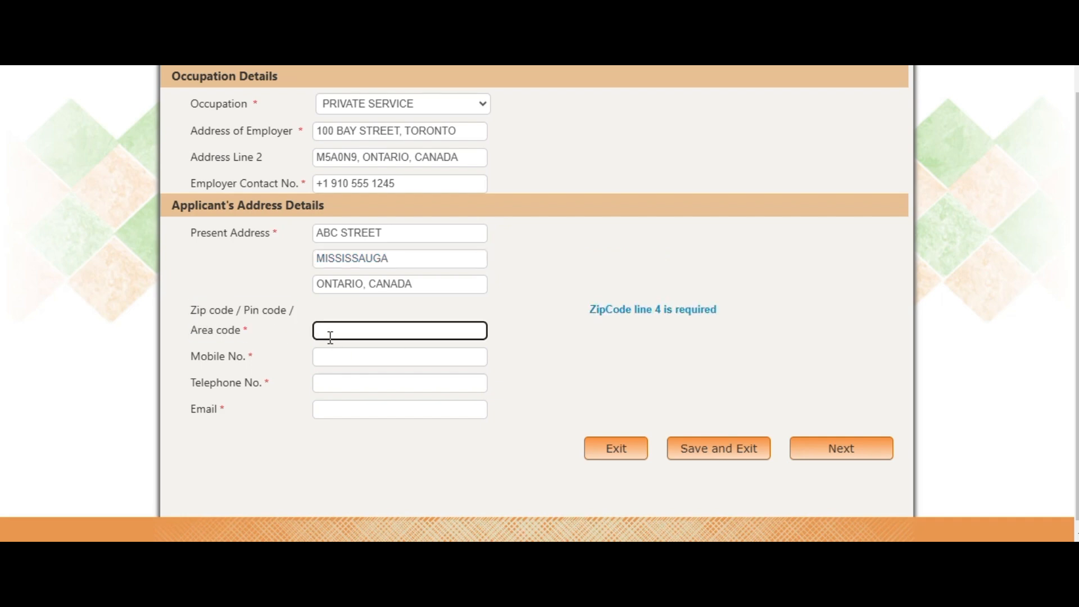
text(4)
text(5R)
text(0N9)
Enter the applicant's mobile number, reuse it as the telephone number, and fill in the e-mail
click(429, 355)
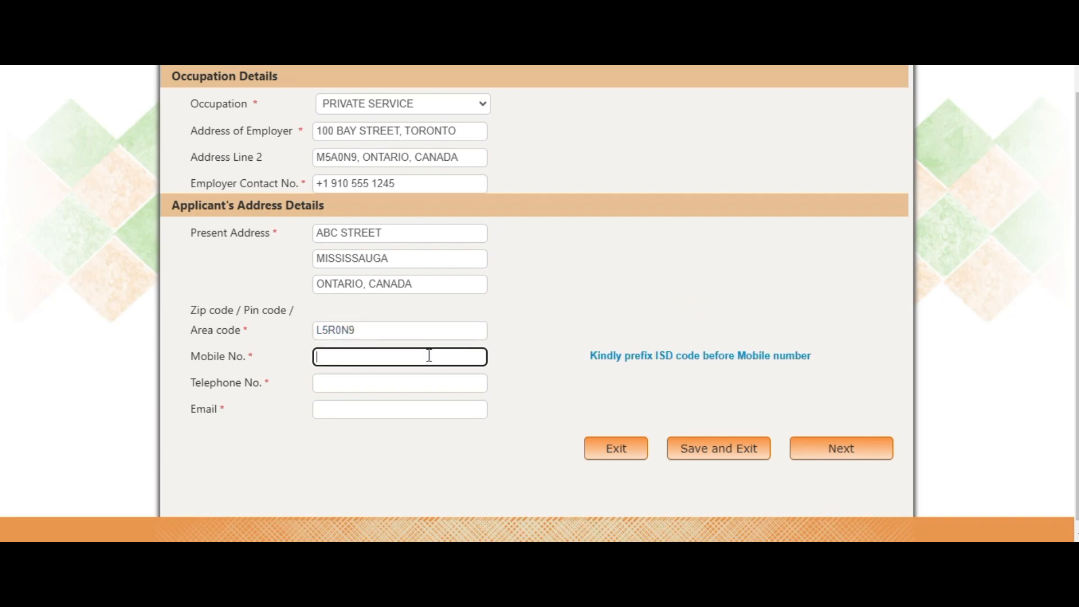
key(Tab)
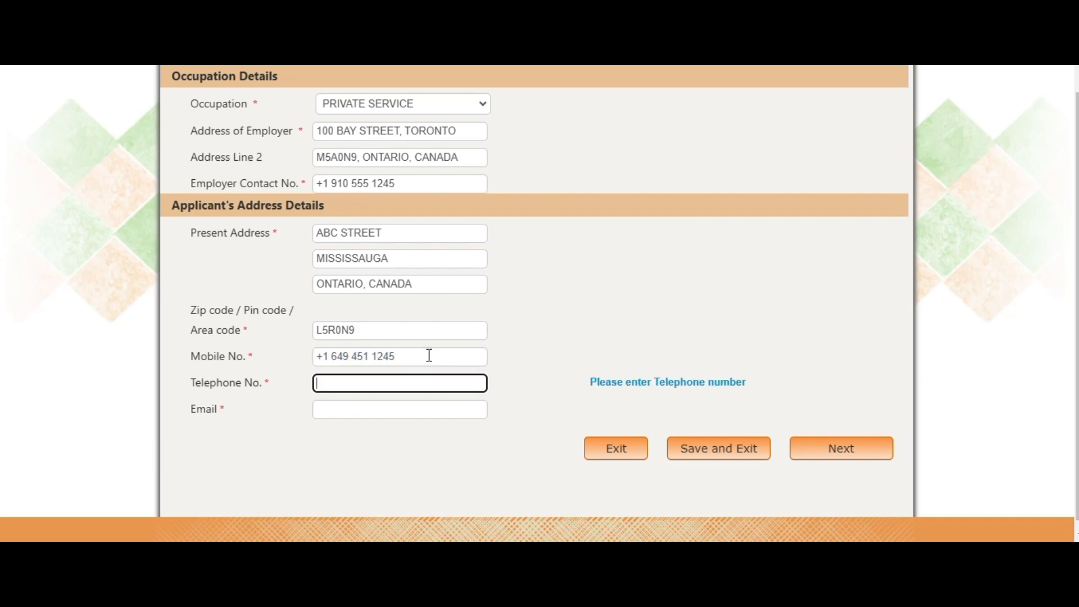
drag(429, 355, 305, 357)
key(ctrl+c)
click(349, 383)
key(ctrl+v)
click(351, 409)
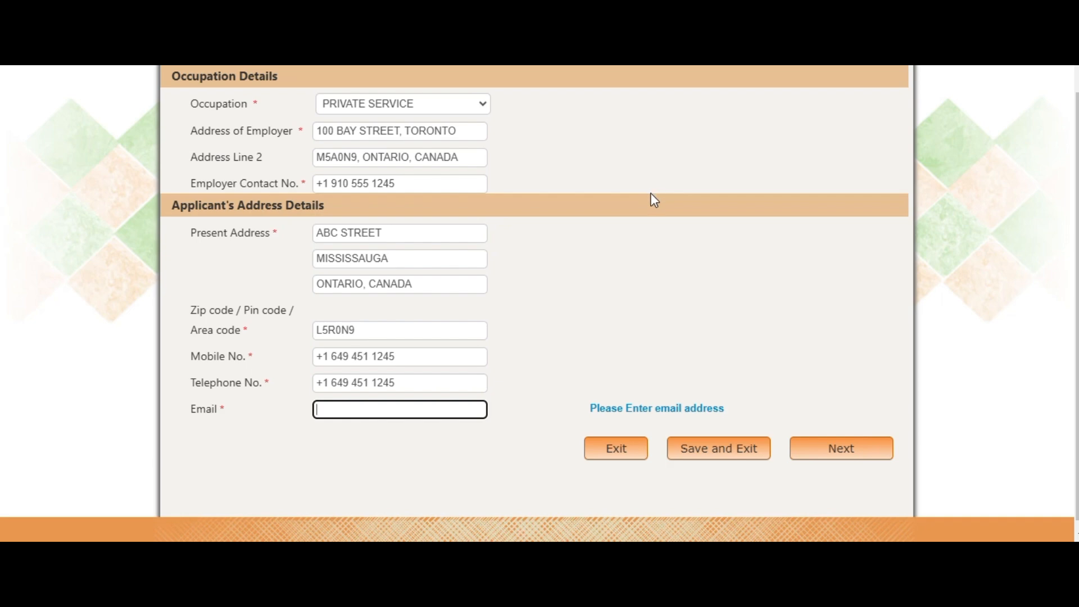
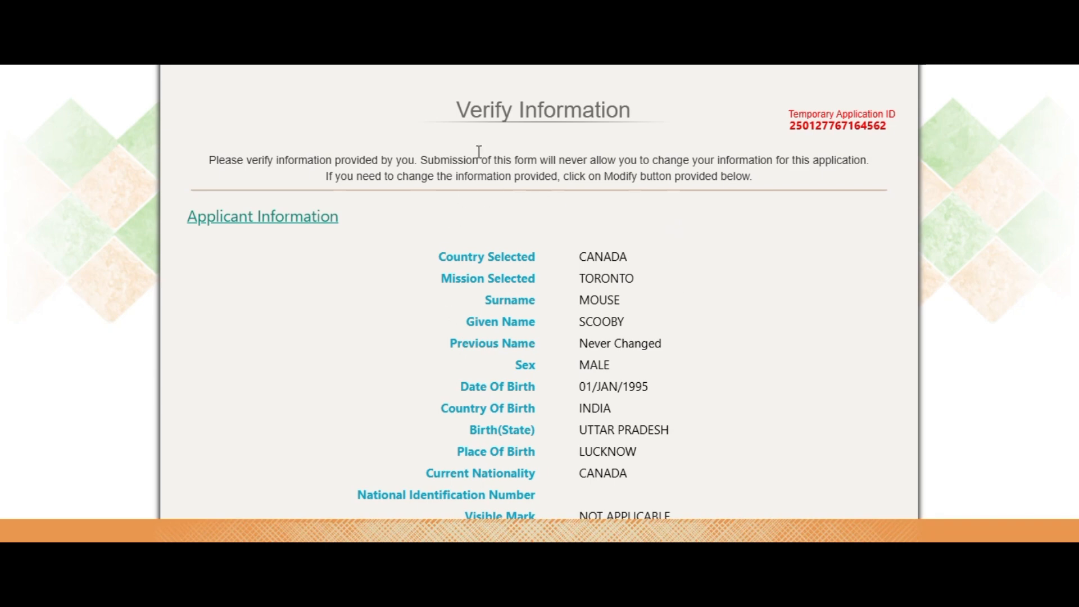
Review the applicant, family and passport details on the Verify Information page
drag(456, 116, 660, 130)
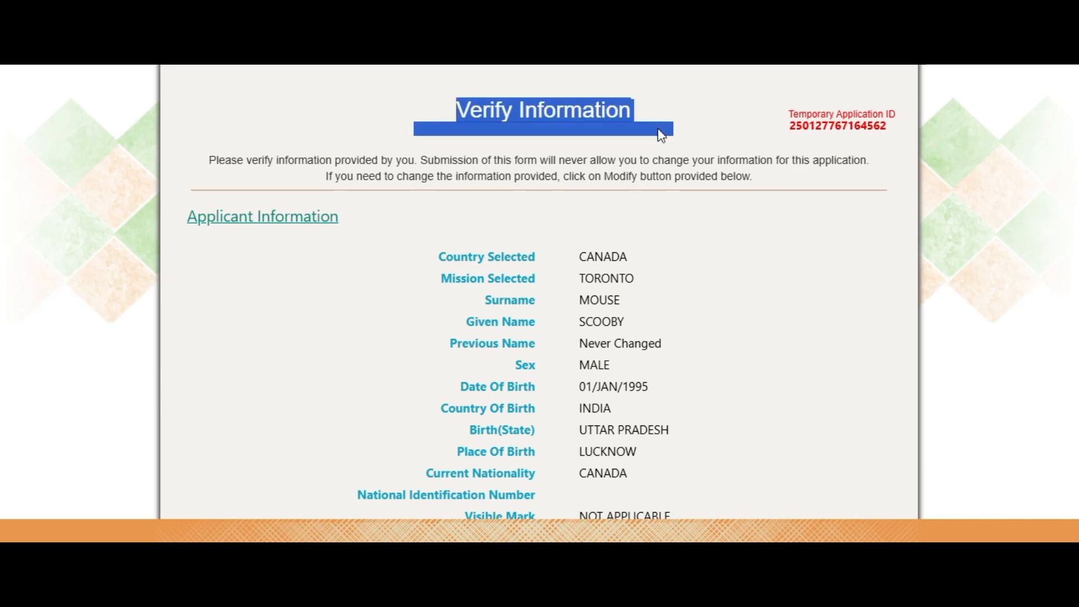
scroll(836, 305, down, 1)
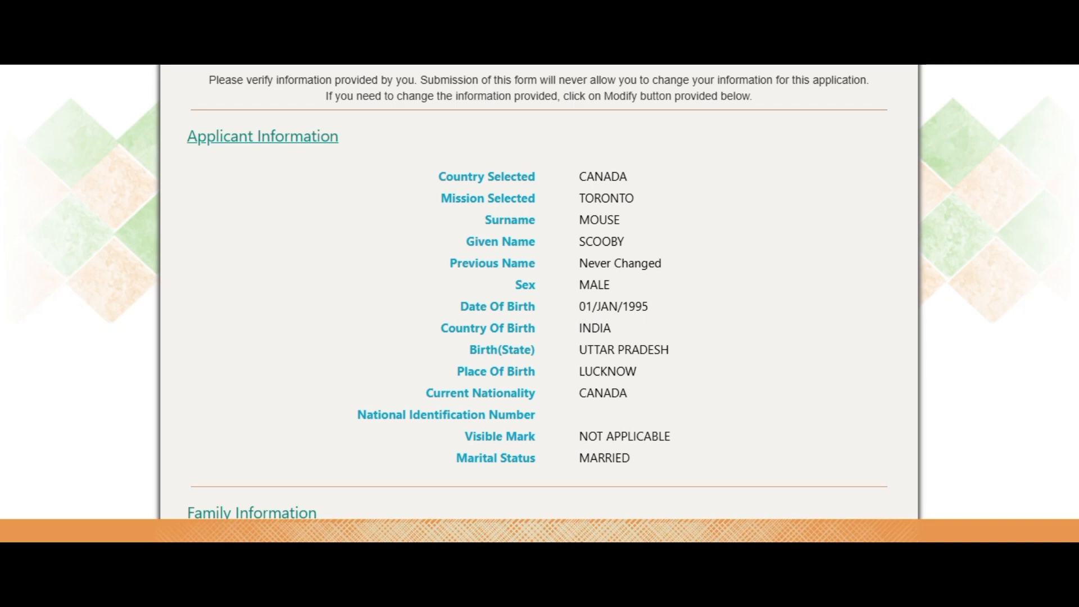
scroll(1076, 272, down, 3)
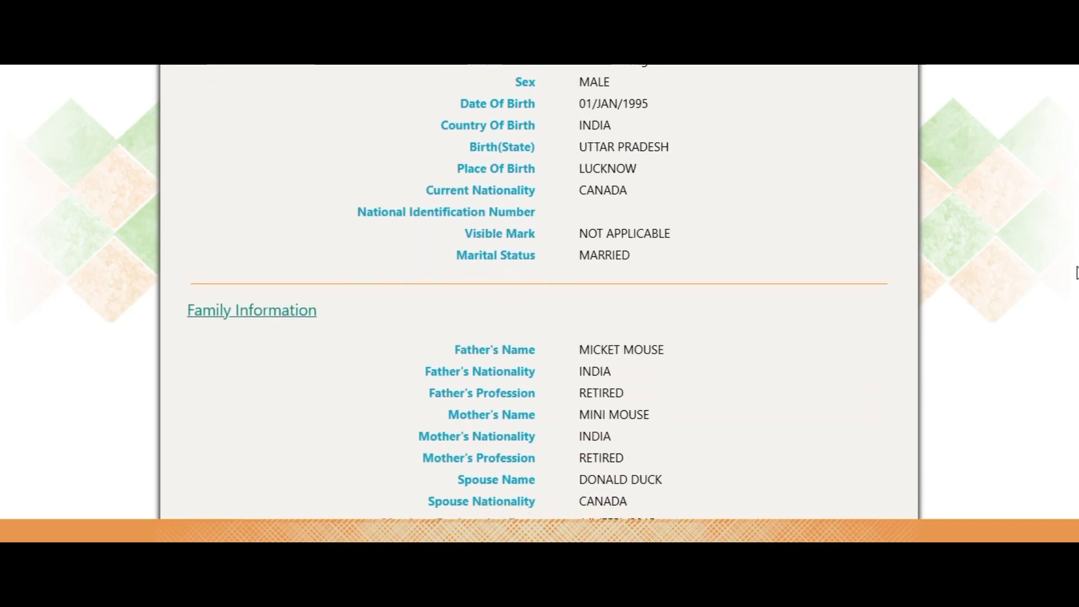
scroll(1076, 272, down, 3)
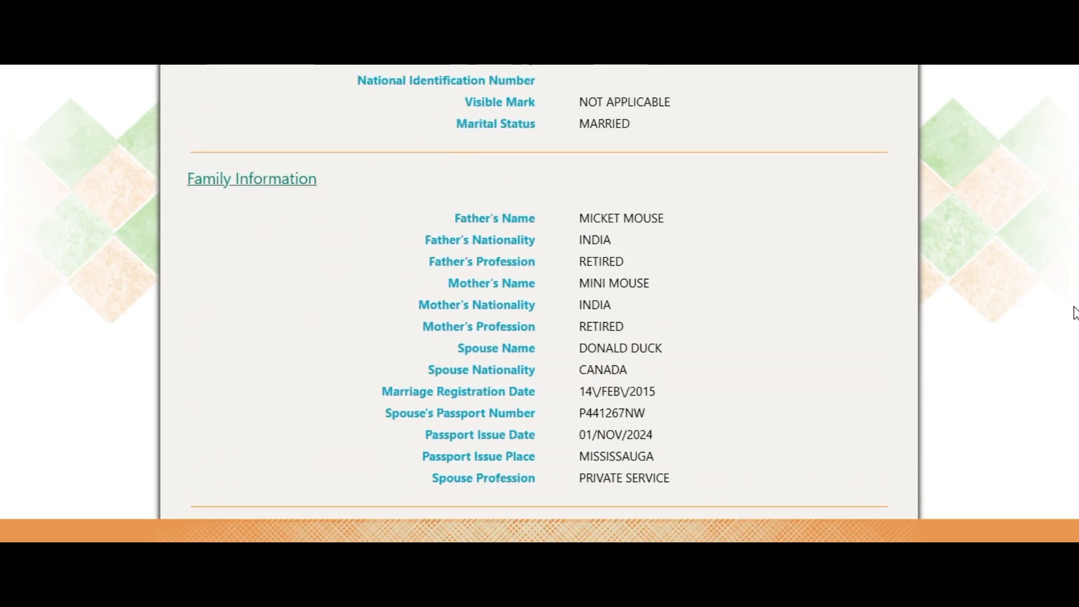
drag(384, 391, 657, 392)
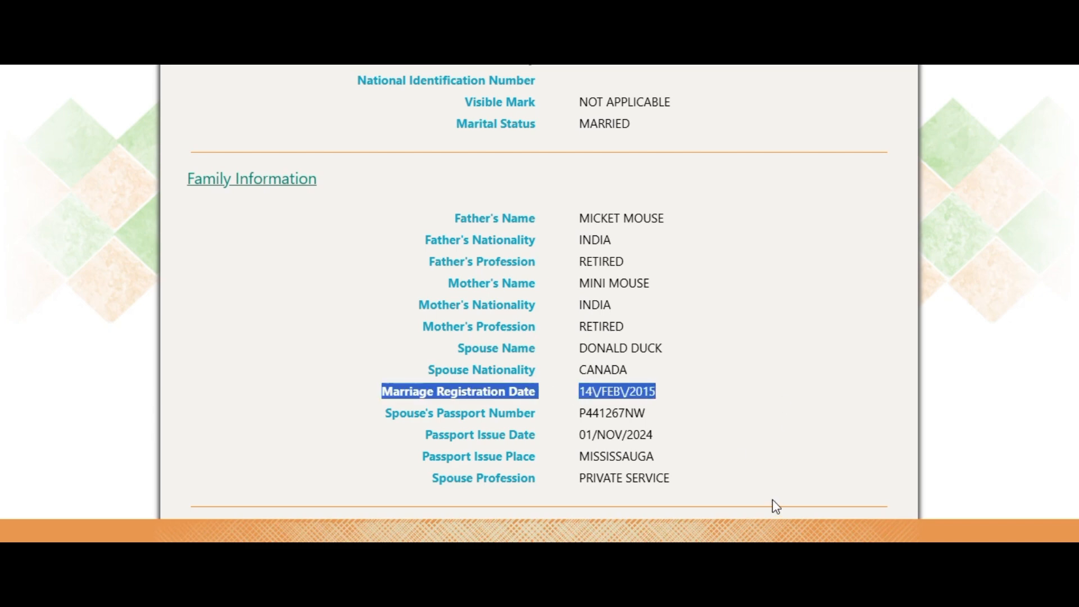
click(707, 425)
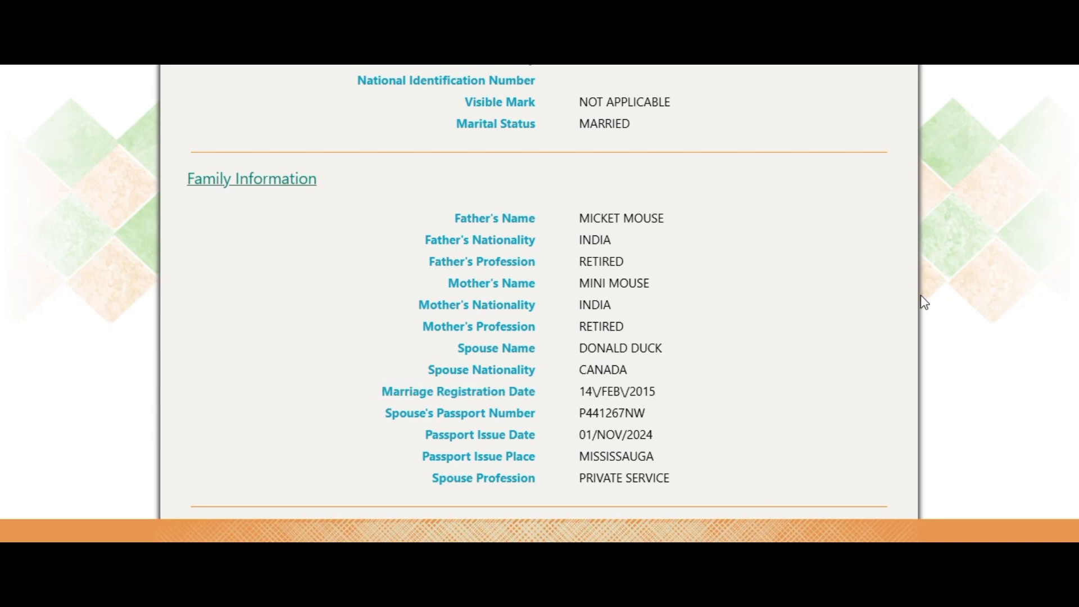
scroll(925, 302, down, 2)
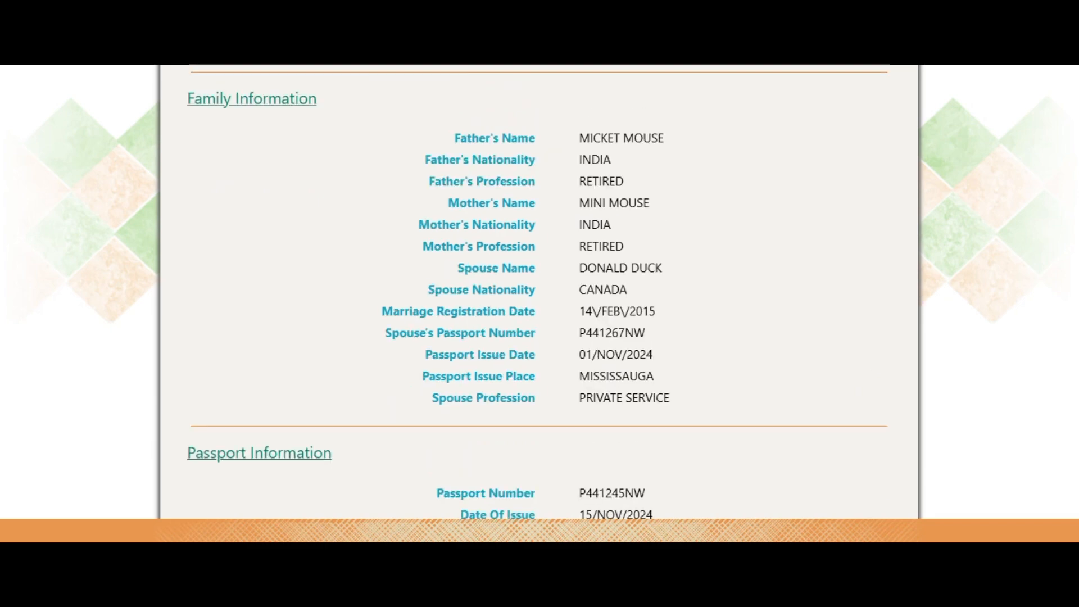
scroll(540, 292, down, 1)
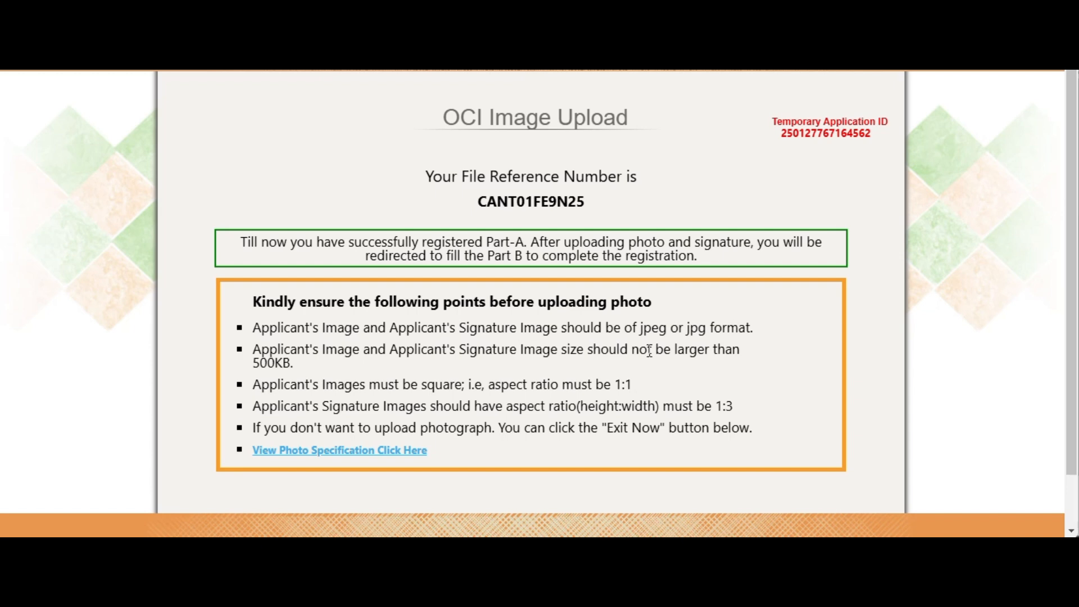
Confirm the photo and signature images are ready for upload
scroll(825, 267, down, 1)
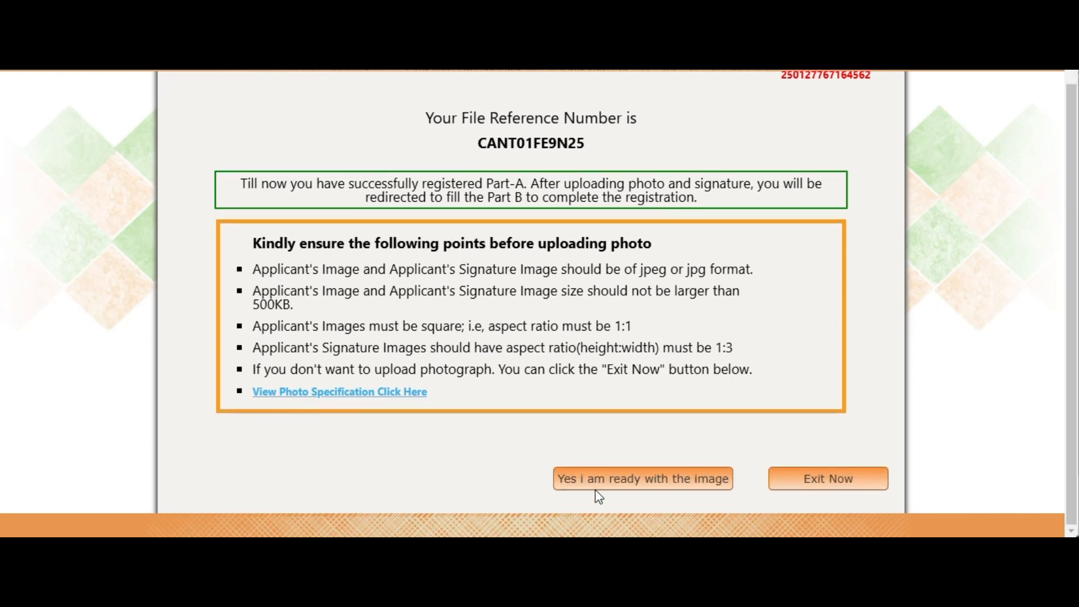
click(629, 473)
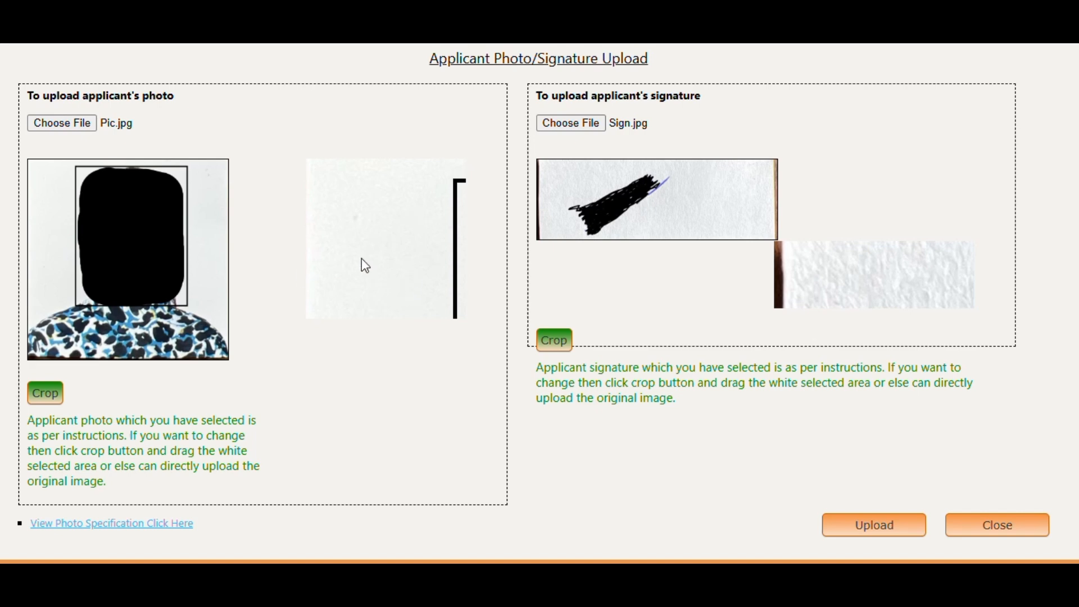
Crop the photo to cover the whole image, crop the signature, and upload both
click(47, 393)
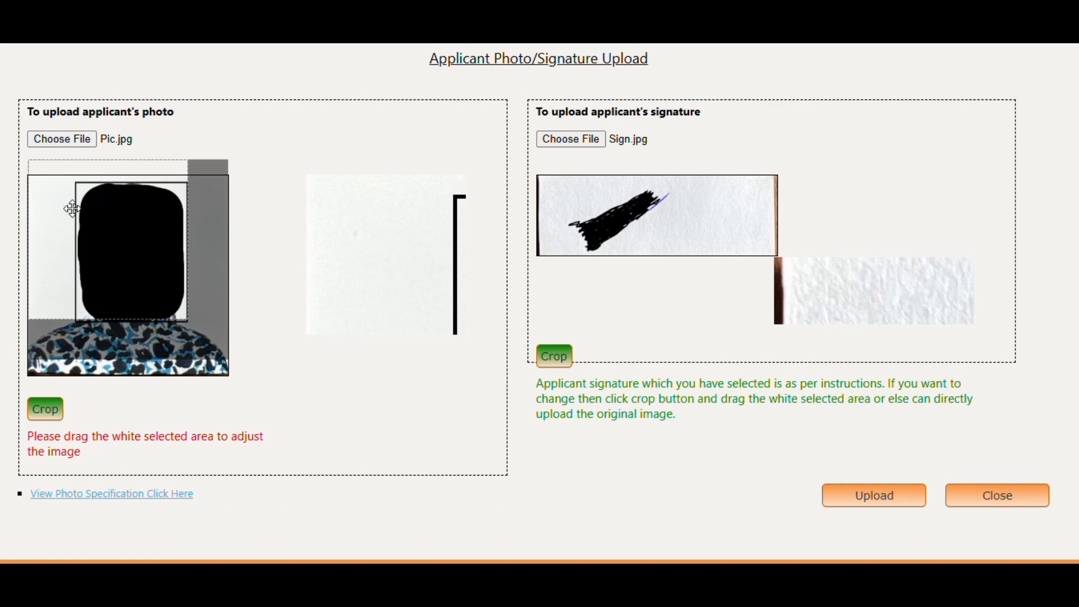
drag(72, 208, 72, 204)
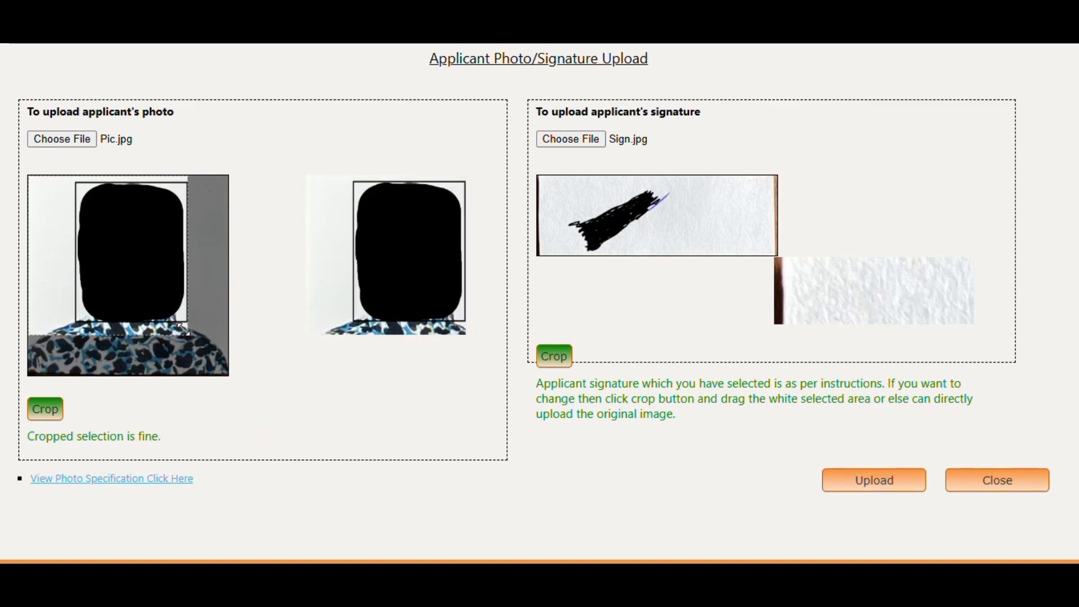
drag(184, 333, 228, 372)
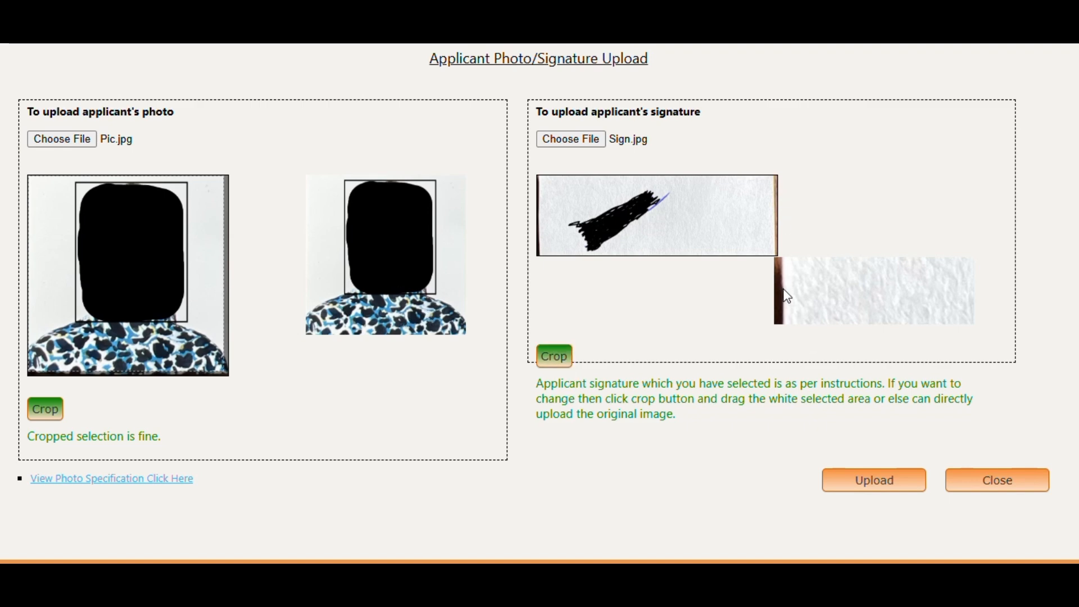
click(549, 365)
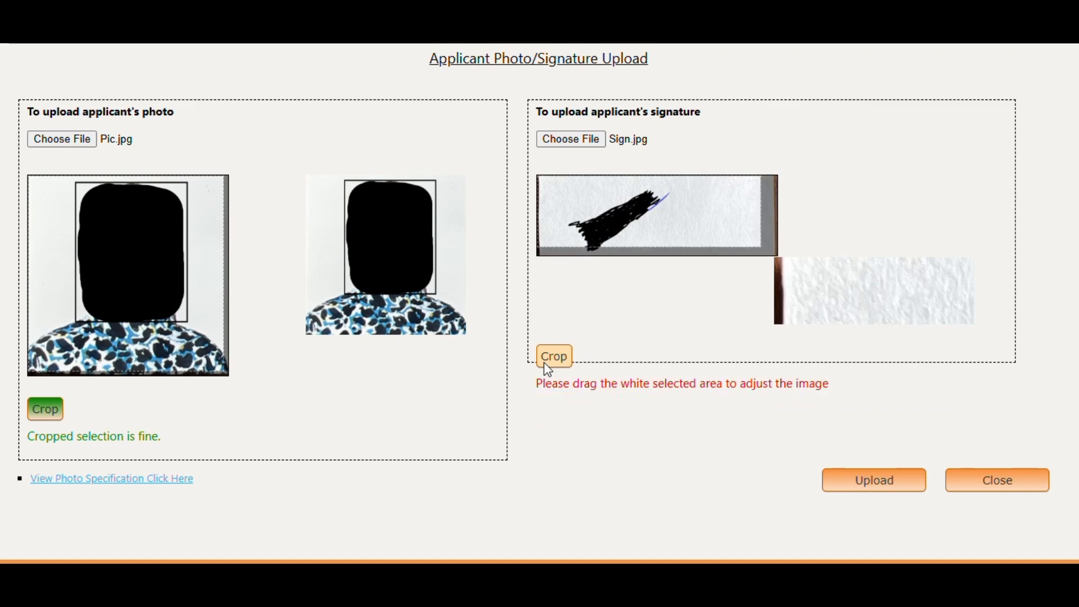
click(660, 228)
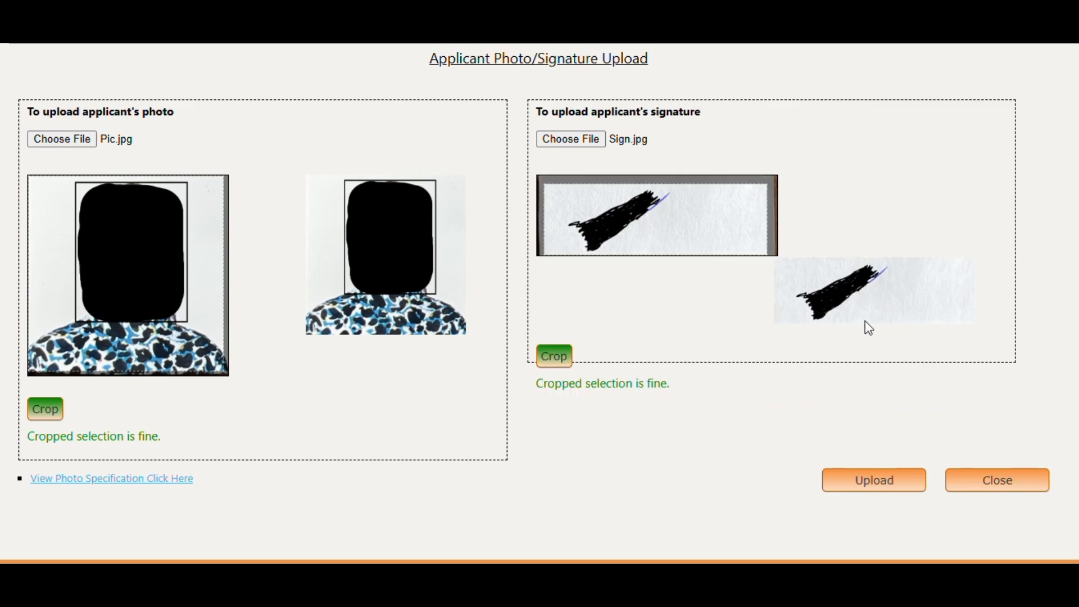
click(895, 485)
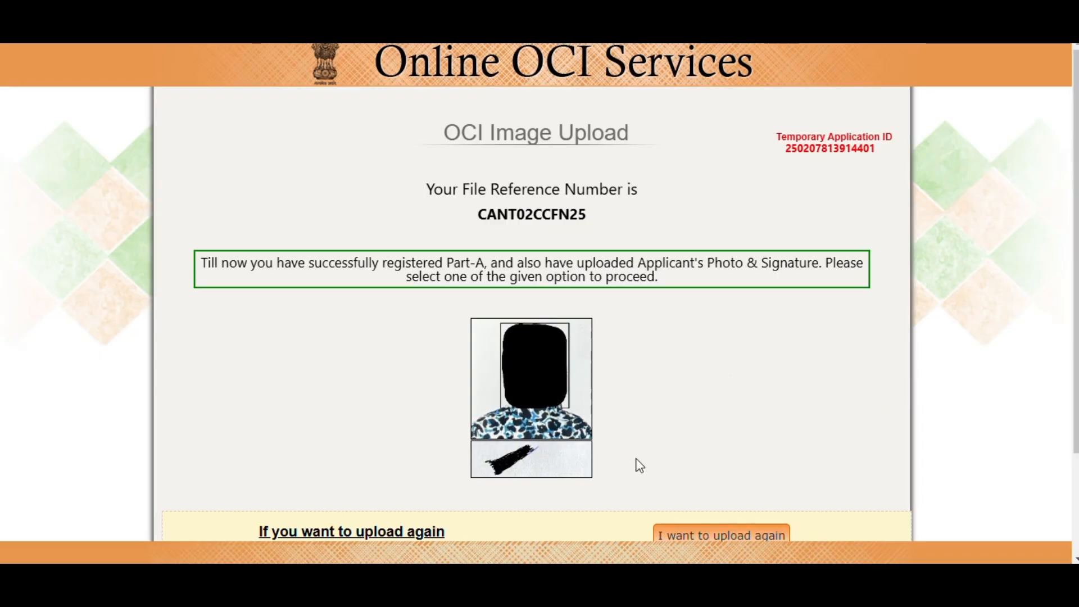
Confirm the images uploaded successfully and review the confirmation page's document lists
scroll(604, 409, down, 1)
scroll(633, 409, down, 1)
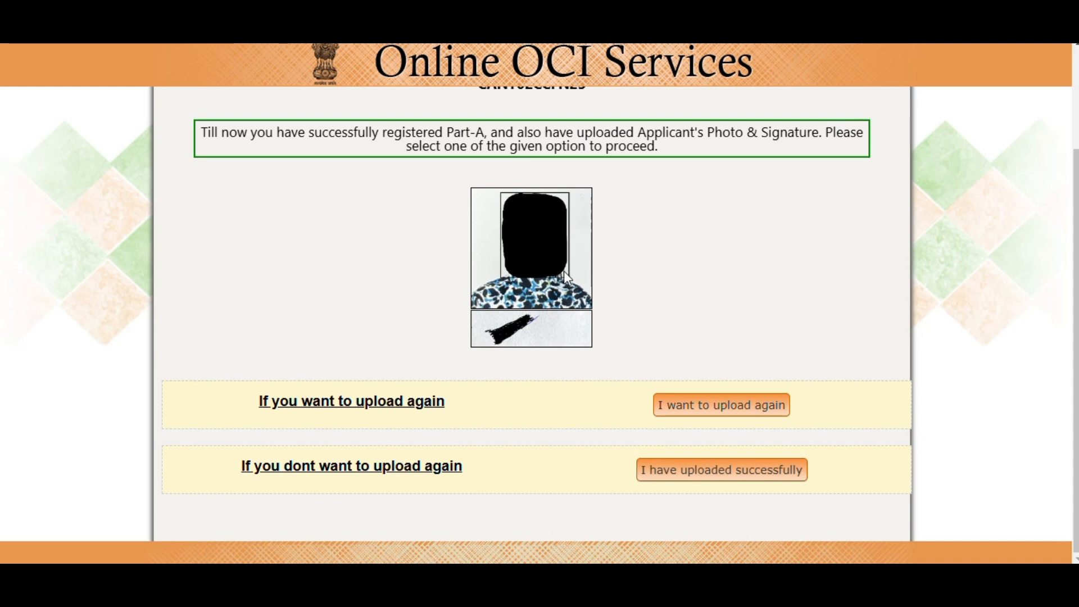
click(724, 479)
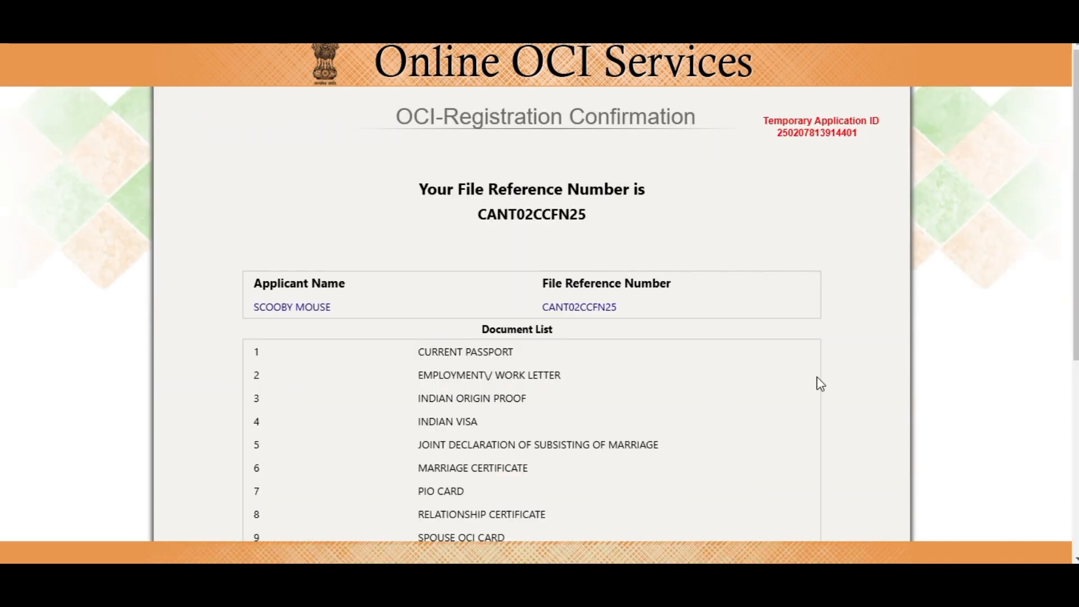
scroll(817, 346, down, 1)
scroll(818, 346, down, 3)
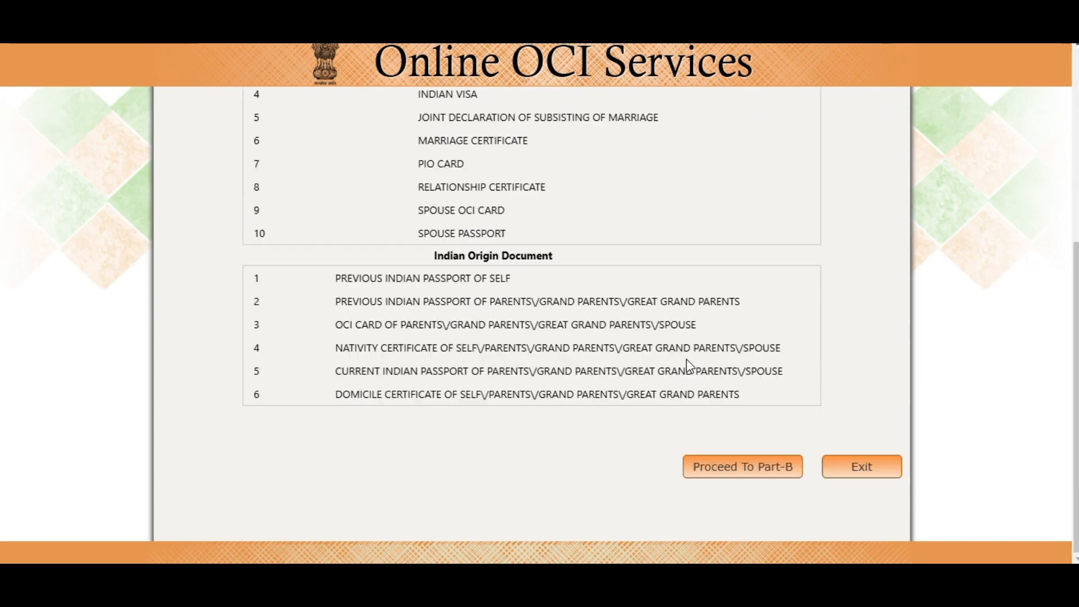